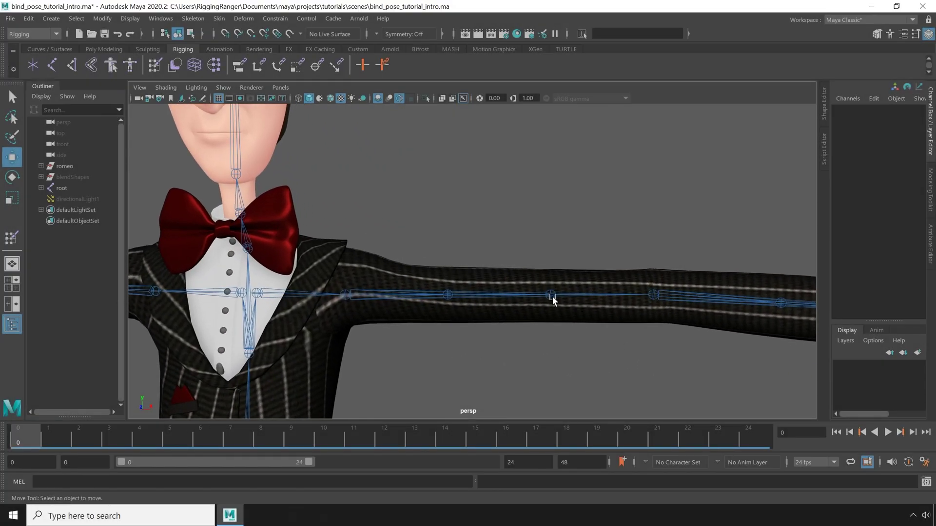
Lower the upperarm_twist_02_l joint and hammer the skin weights of the stray vertex sticking out of the jacket sleeve
{"action": "left_click", "coordinate": [551, 295]}
{"action": "mouse_move", "coordinate": [550, 296]}
{"action": "left_mouse_down"}
{"action": "mouse_move", "coordinate": [549, 324]}
{"action": "mouse_move", "coordinate": [544, 293]}
{"action": "left_mouse_up"}
{"action": "right_click_drag", "start_coordinate": [566, 286], "coordinate": [514, 222]}
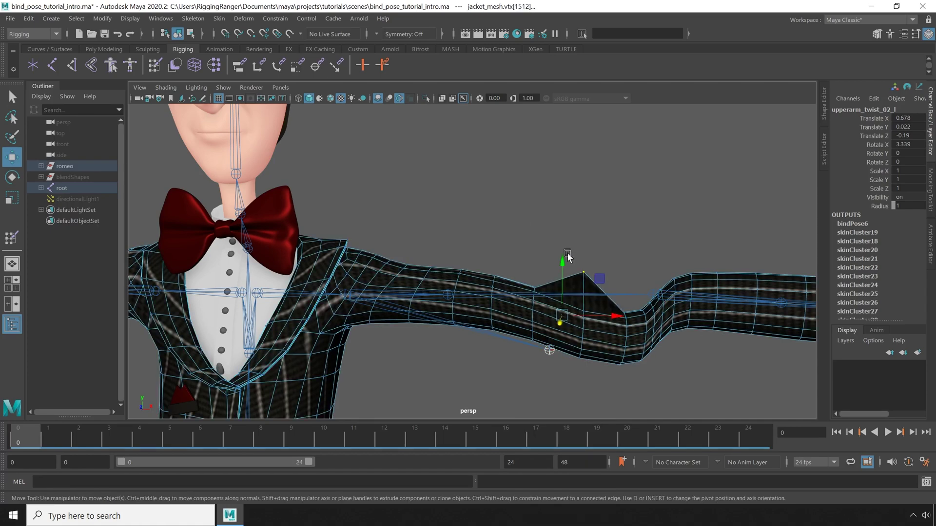
{"action": "left_click", "coordinate": [220, 19]}
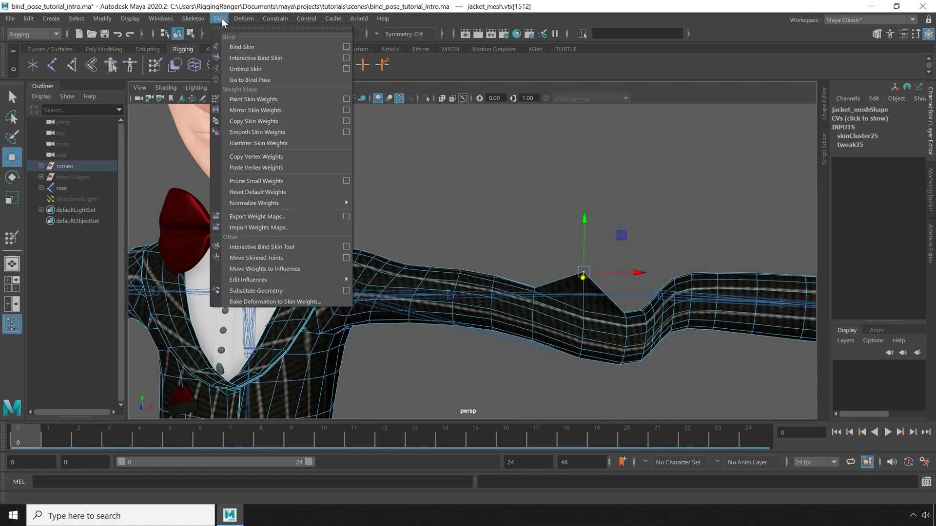
{"action": "left_click", "coordinate": [258, 142]}
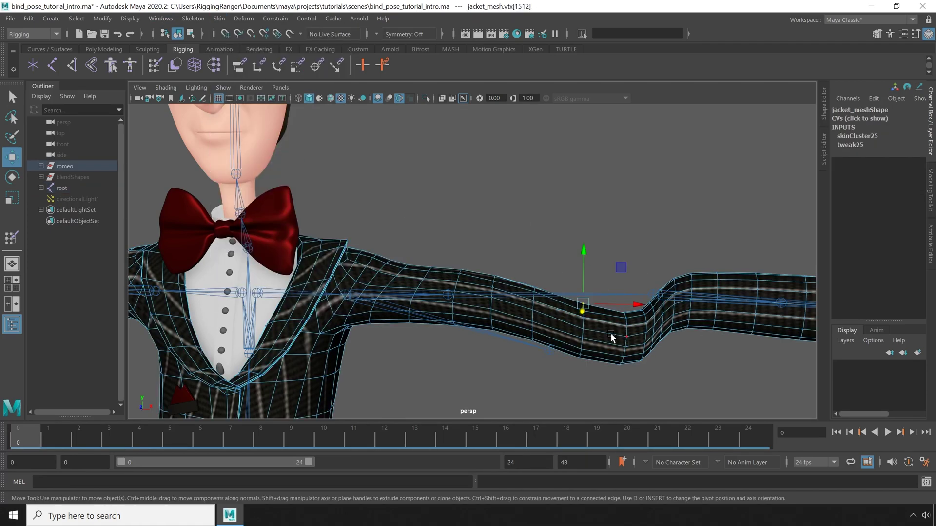
{"action": "right_click_drag", "start_coordinate": [611, 219], "coordinate": [658, 200]}
{"action": "right_click_drag", "start_coordinate": [610, 256], "coordinate": [634, 254], "text": "alt"}
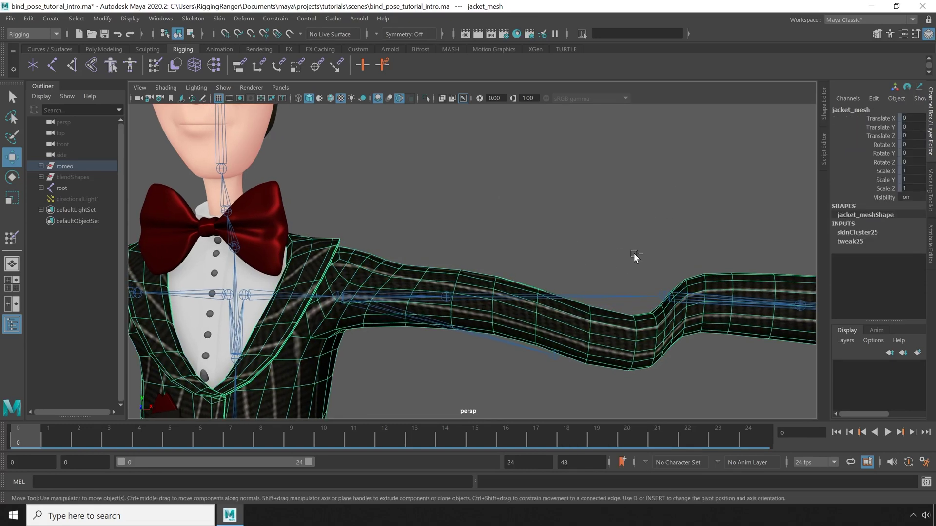
Undo the weight hammering on the sleeve vertex and redo it
{"action": "key", "text": "ctrl+z"}
{"action": "key", "text": "ctrl+z"}
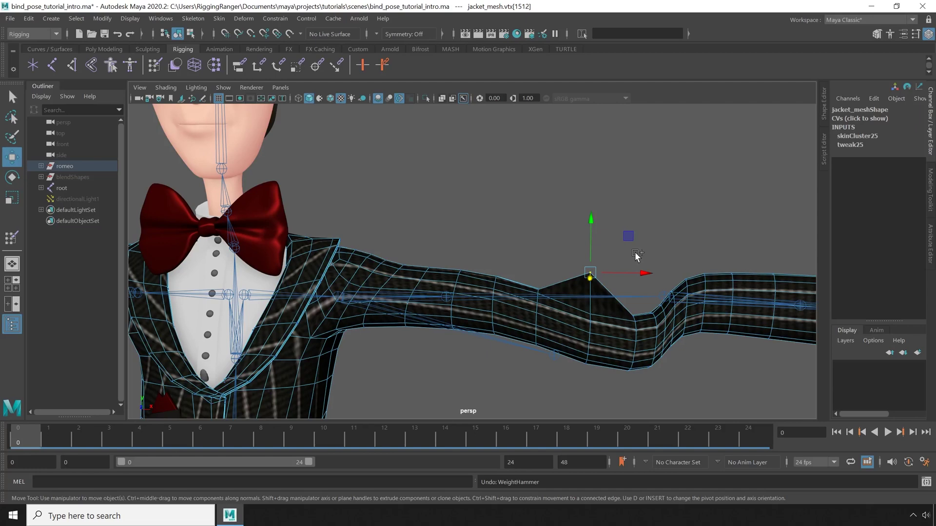
{"action": "key", "text": "shift+z"}
Try to return the skeleton to its bind pose with the jacket mesh selected as an object
{"action": "right_click_drag", "start_coordinate": [595, 338], "coordinate": [647, 198]}
{"action": "left_click", "coordinate": [220, 19]}
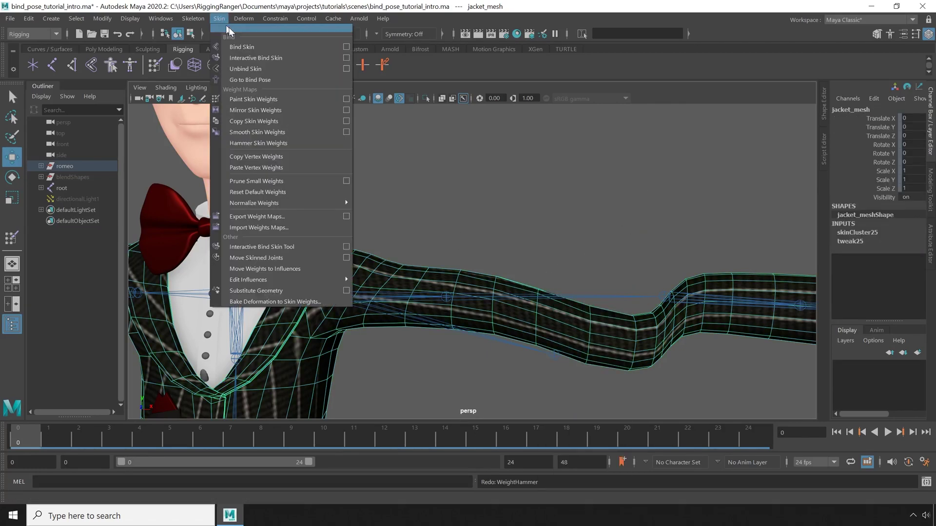
{"action": "left_click", "coordinate": [259, 79]}
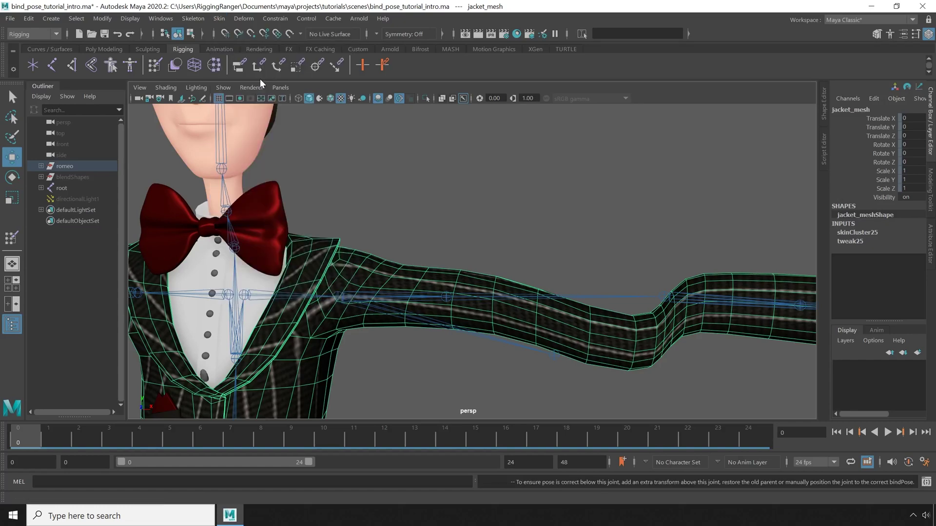
{"action": "left_click_drag", "start_coordinate": [531, 236], "coordinate": [551, 259], "text": "alt"}
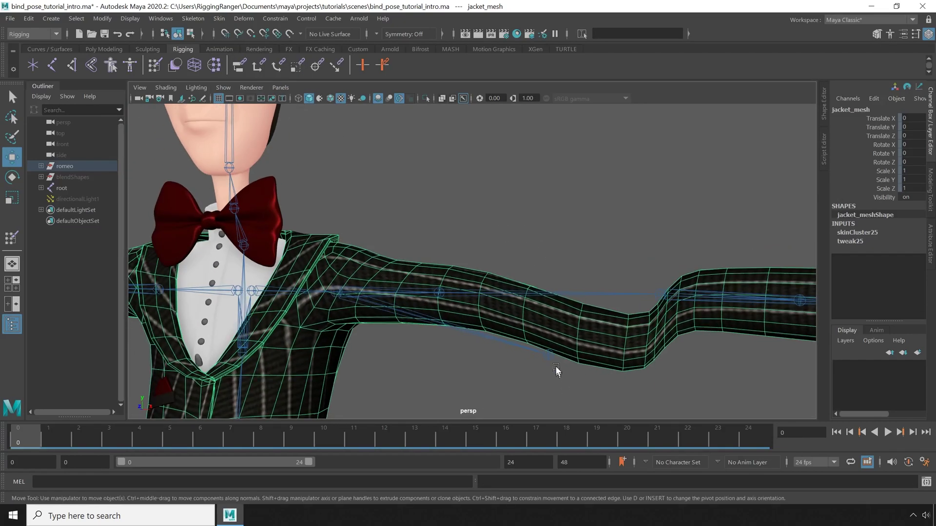
Raise the displaced upperarm_twist_02_l joint by hand to a Translate Z of about -0.119
{"action": "left_click", "coordinate": [548, 355]}
{"action": "left_click_drag", "start_coordinate": [547, 306], "coordinate": [550, 295]}
{"action": "right_click_drag", "start_coordinate": [609, 366], "coordinate": [447, 321], "text": "alt"}
{"action": "left_click_drag", "start_coordinate": [448, 322], "coordinate": [493, 339], "text": "alt"}
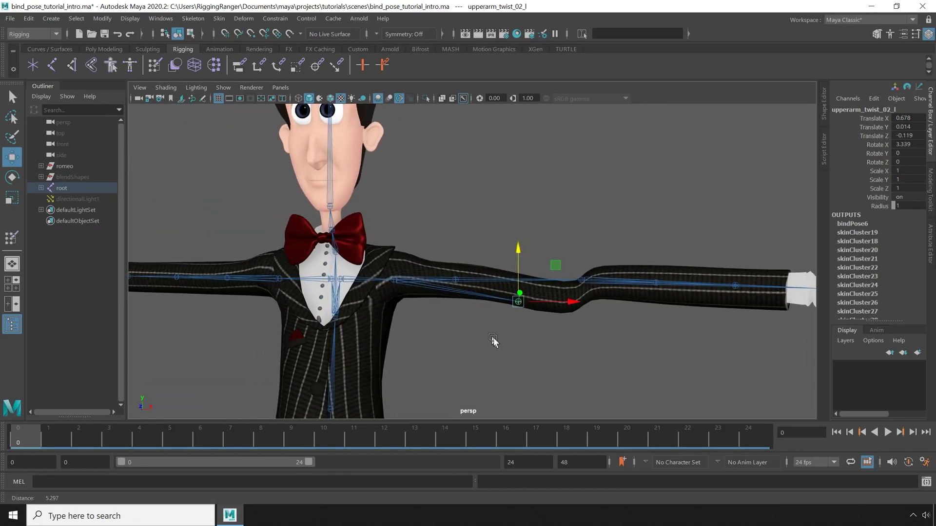
{"action": "right_click_drag", "start_coordinate": [493, 339], "coordinate": [616, 352], "text": "alt"}
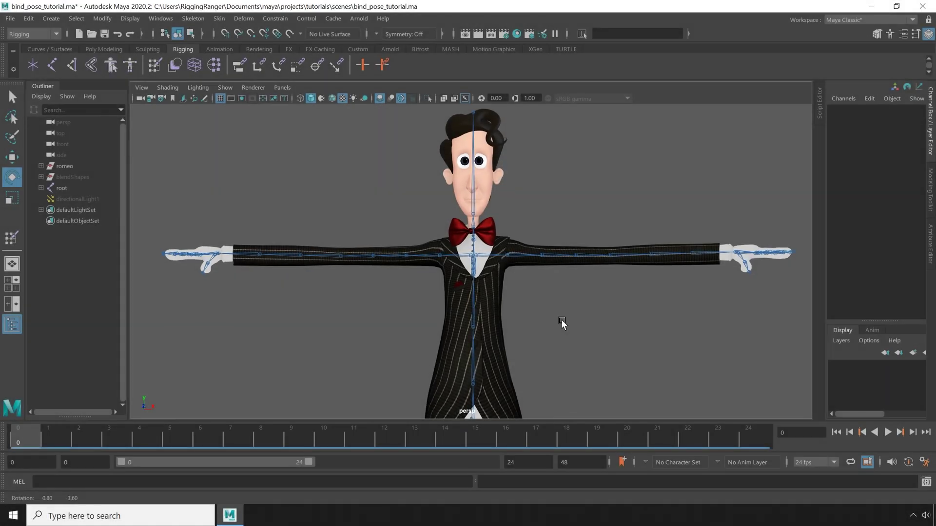
Examine the character's legs, torso, head and arms together with the skeleton in the T-pose
{"action": "left_click_drag", "start_coordinate": [560, 320], "coordinate": [589, 335], "text": "alt"}
{"action": "right_click_drag", "start_coordinate": [590, 335], "coordinate": [359, 342], "text": "alt"}
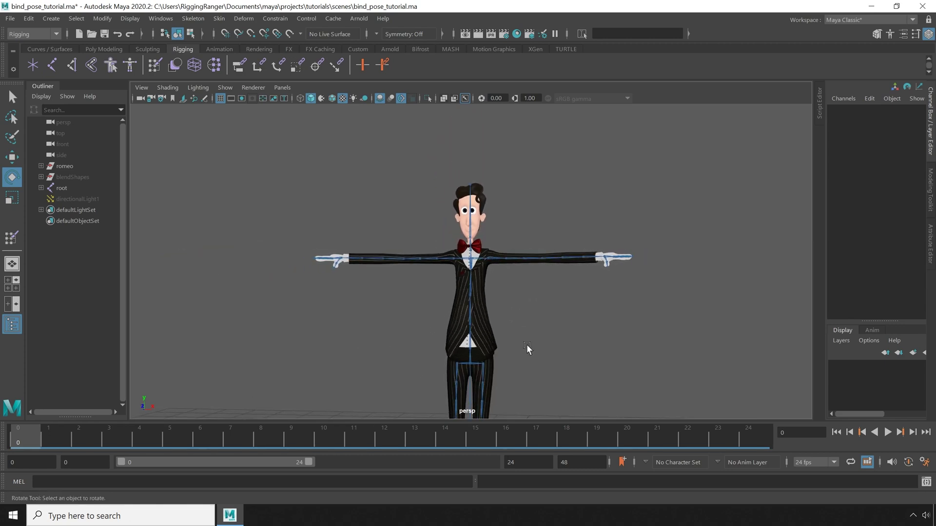
{"action": "middle_click_drag", "start_coordinate": [528, 356], "coordinate": [528, 279], "text": "alt"}
{"action": "left_click_drag", "start_coordinate": [507, 298], "coordinate": [527, 305], "text": "alt"}
{"action": "right_click_drag", "start_coordinate": [542, 255], "coordinate": [760, 295], "text": "alt"}
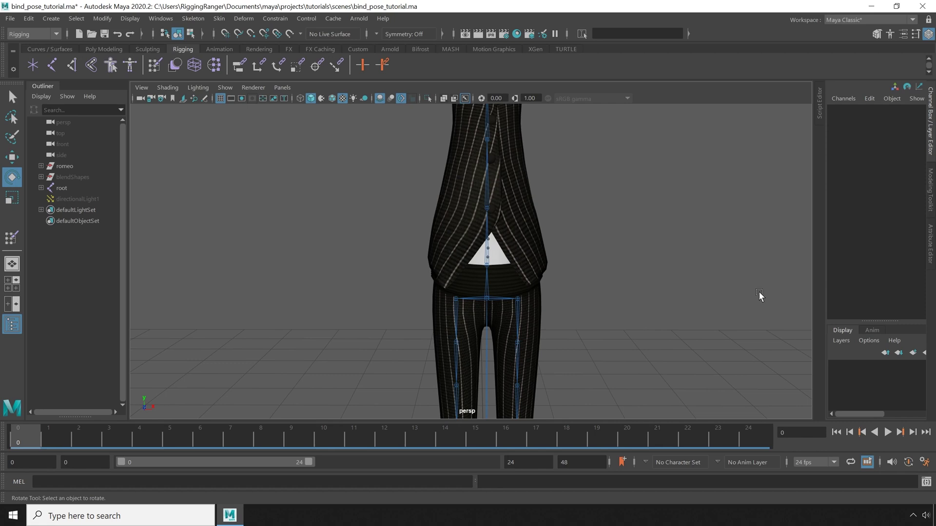
{"action": "middle_click_drag", "start_coordinate": [651, 226], "coordinate": [623, 417], "text": "alt"}
{"action": "middle_click_drag", "start_coordinate": [573, 304], "coordinate": [529, 356], "text": "alt"}
{"action": "right_click_drag", "start_coordinate": [529, 356], "coordinate": [595, 396], "text": "alt"}
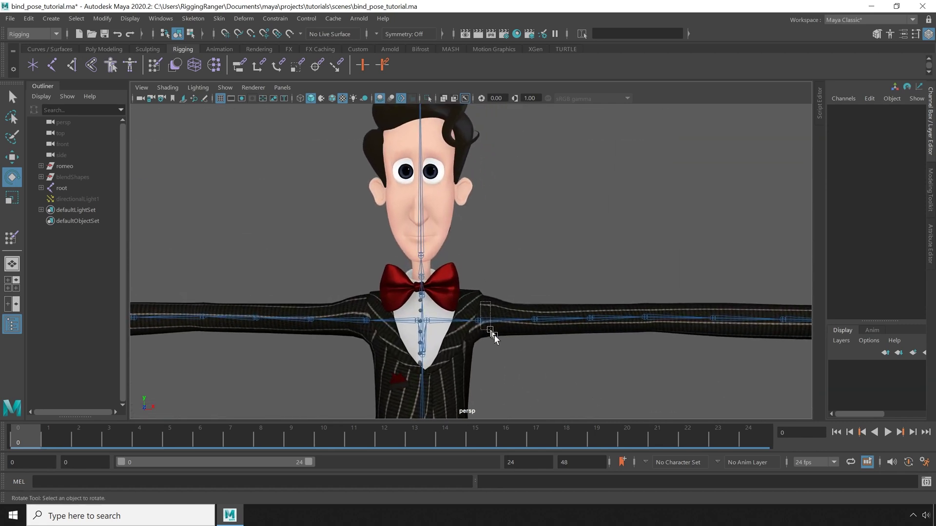
Rotate the upperarm_l joint about 32.5 degrees in Y and hammer the skin weights of the spiking sleeve vertex
{"action": "left_click_drag", "start_coordinate": [493, 334], "coordinate": [599, 347]}
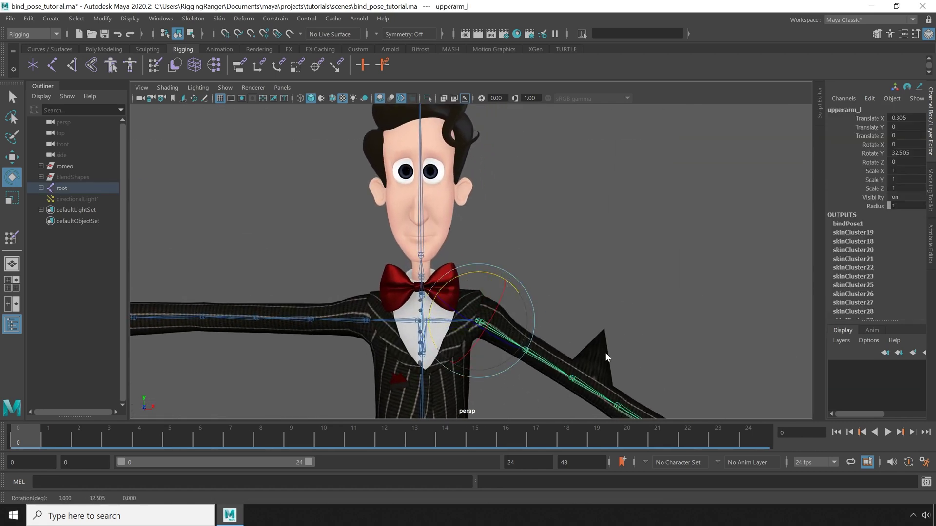
{"action": "right_click_drag", "start_coordinate": [599, 218], "coordinate": [554, 215]}
{"action": "left_click", "coordinate": [604, 329]}
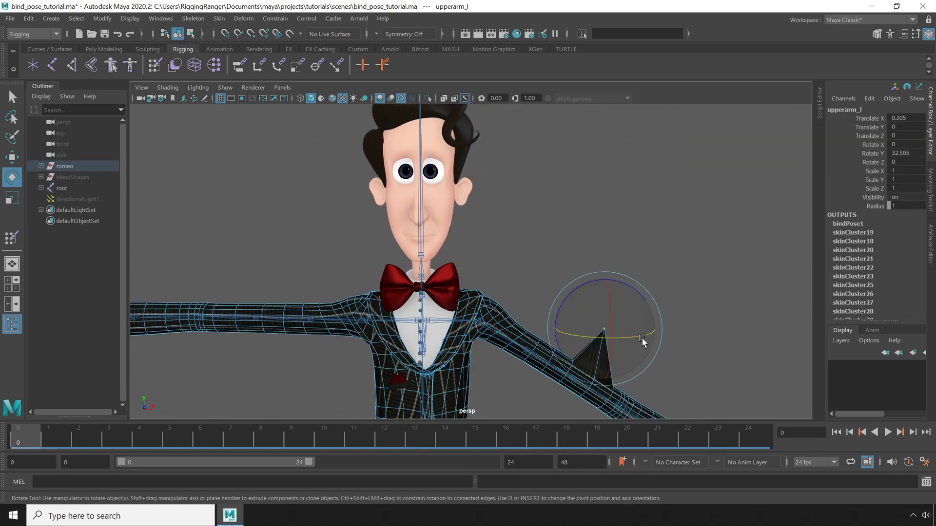
{"action": "left_click", "coordinate": [219, 20]}
{"action": "left_click", "coordinate": [249, 141]}
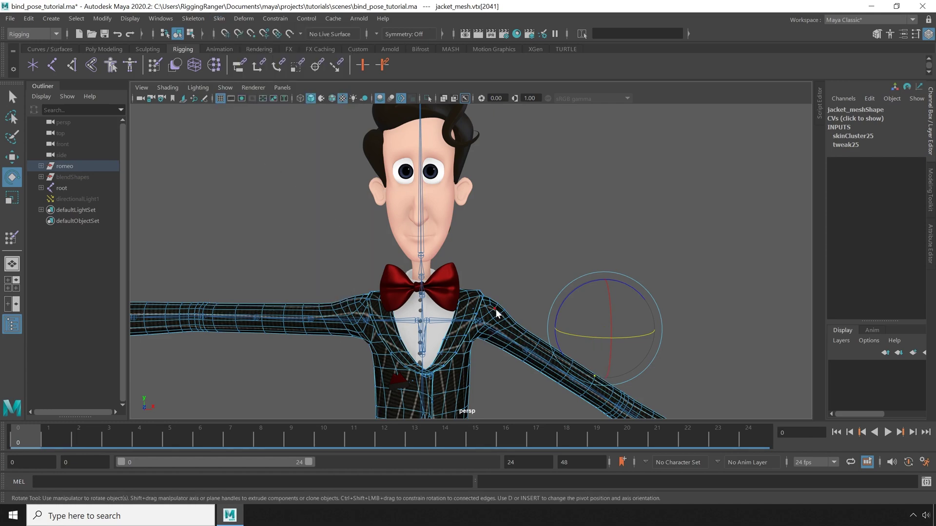
Return the skeleton to its bind pose from the jacket mesh and clear the selection
{"action": "right_click_drag", "start_coordinate": [492, 210], "coordinate": [536, 205]}
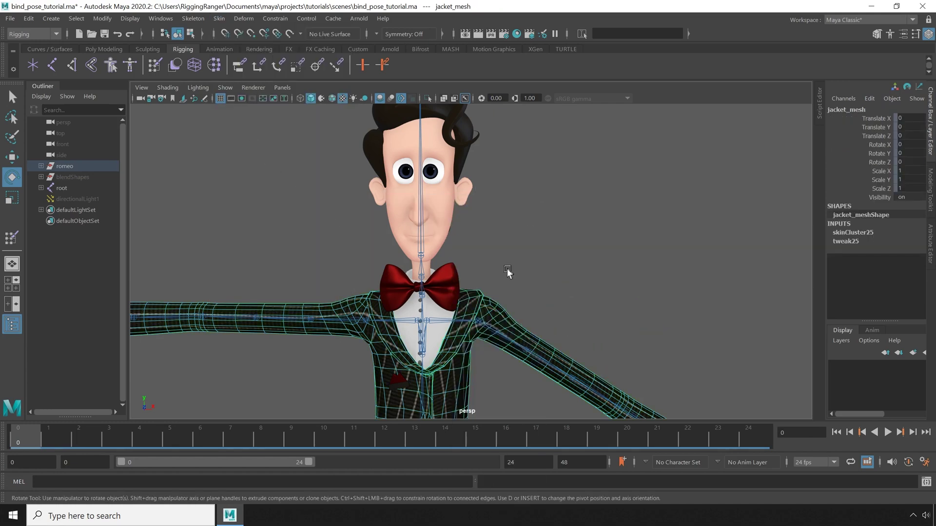
{"action": "left_click", "coordinate": [219, 18]}
{"action": "left_click", "coordinate": [251, 80]}
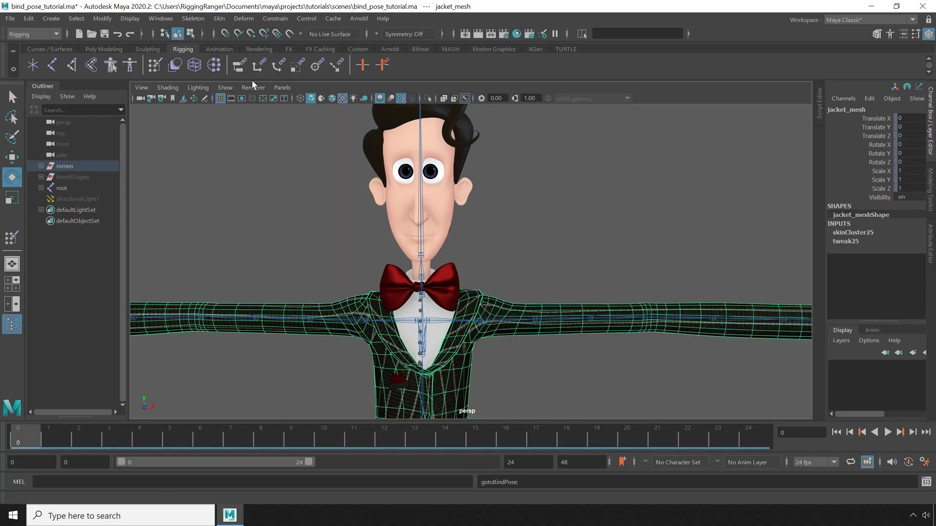
{"action": "scroll", "coordinate": [535, 344], "scroll_direction": "down", "scroll_amount": 5}
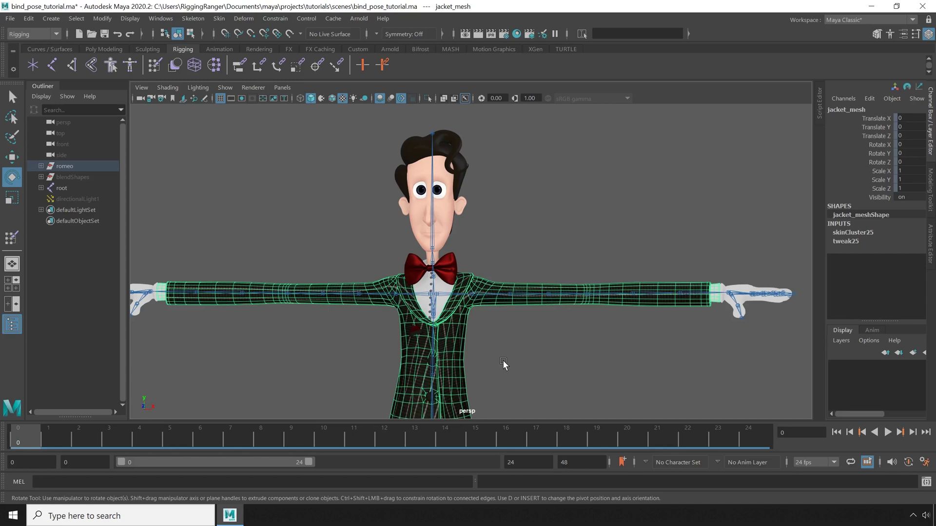
{"action": "left_click", "coordinate": [503, 364]}
Reparent the lowerarm_l and upperarm_twist_02_l joints directly under the left upper arm joint
{"action": "scroll", "coordinate": [604, 378], "scroll_direction": "up", "scroll_amount": 5}
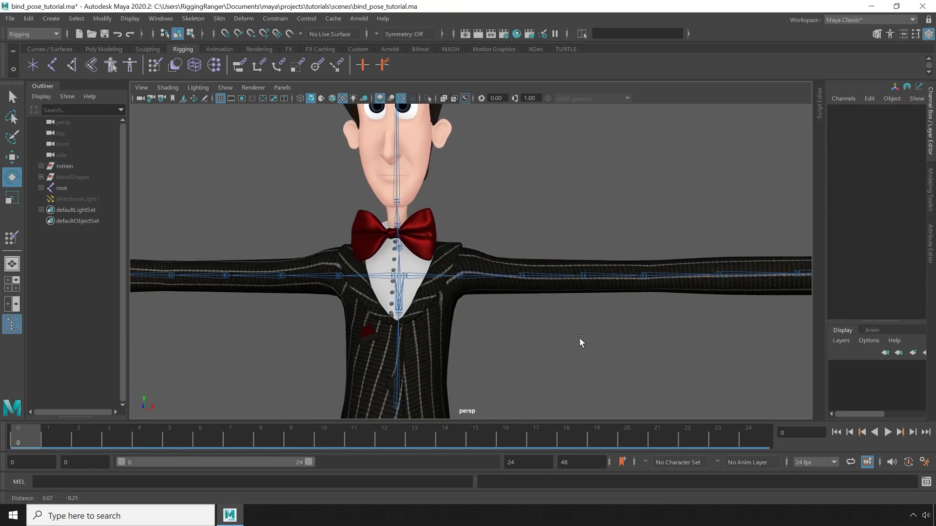
{"action": "middle_click_drag", "start_coordinate": [579, 337], "coordinate": [523, 353], "text": "alt"}
{"action": "right_click_drag", "start_coordinate": [523, 353], "coordinate": [623, 374], "text": "alt"}
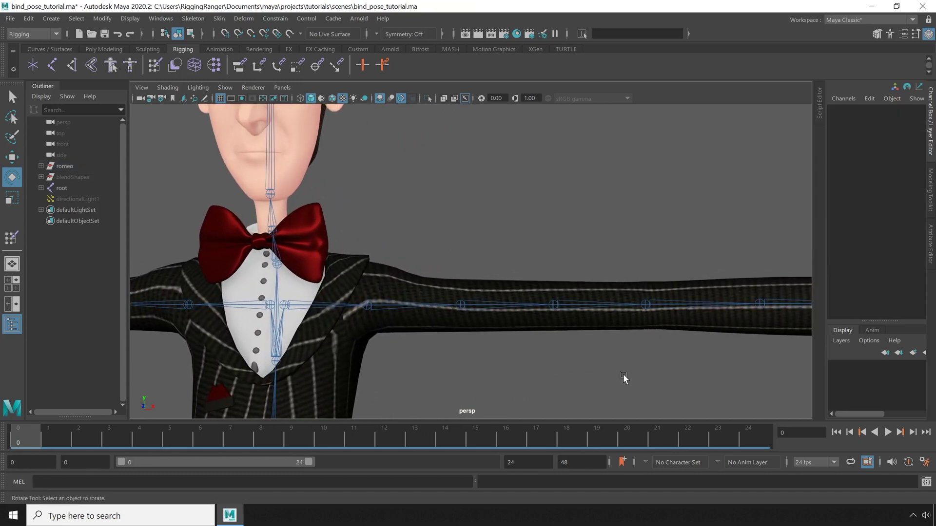
{"action": "left_click", "coordinate": [678, 301]}
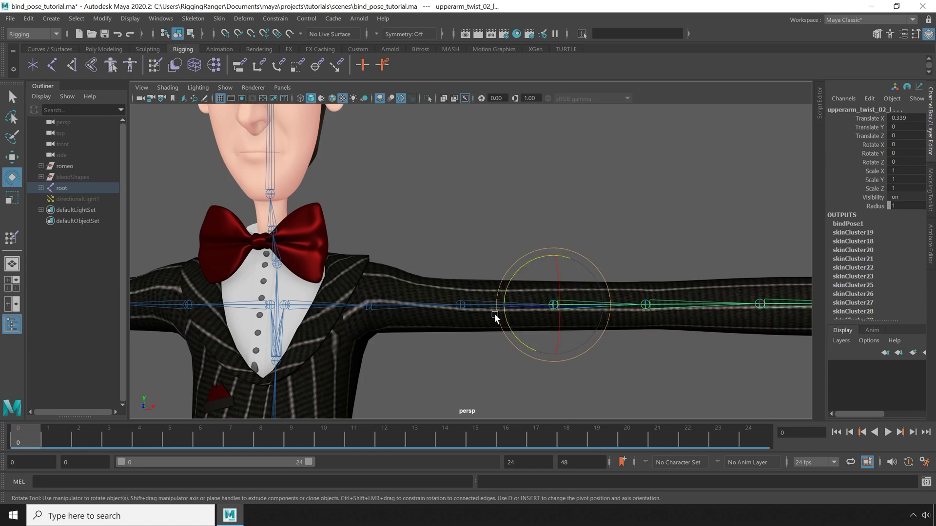
{"action": "left_click", "coordinate": [407, 305]}
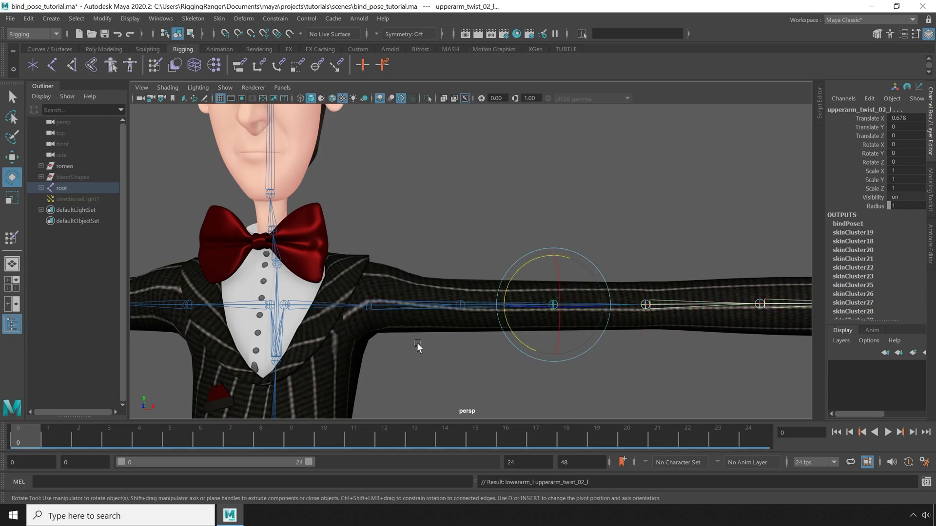
{"action": "left_click", "coordinate": [491, 335]}
Move the upperarm_twist_02_l joint down to a Translate Z of about -0.184
{"action": "left_click", "coordinate": [554, 305]}
{"action": "key", "text": "w"}
{"action": "left_click_drag", "start_coordinate": [558, 264], "coordinate": [558, 317]}
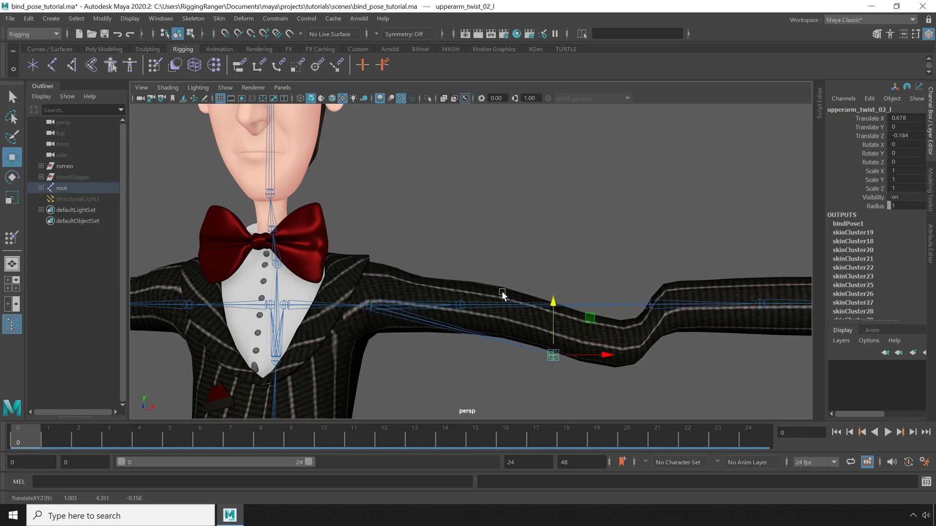
Try to restore the bind pose from the jacket mesh after reparenting the arm joints
{"action": "left_click", "coordinate": [504, 294]}
{"action": "left_click", "coordinate": [219, 18]}
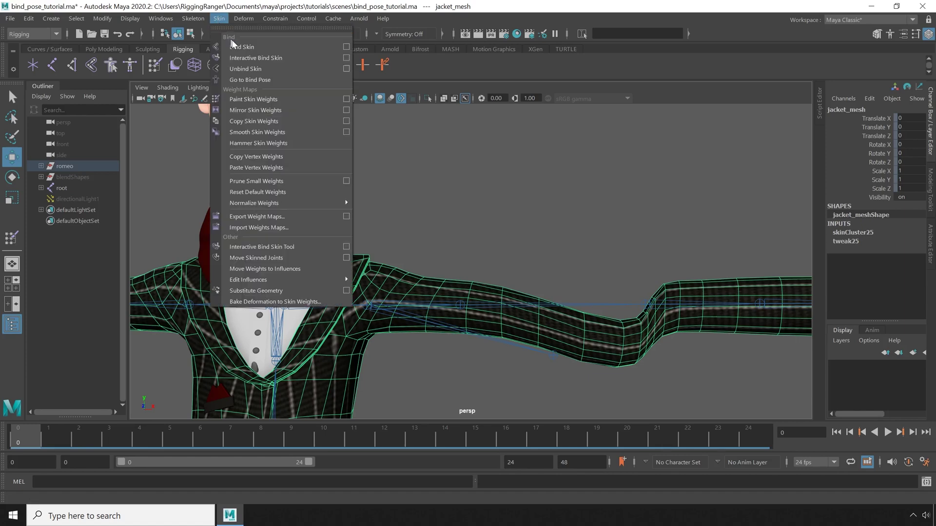
{"action": "left_click", "coordinate": [250, 79]}
{"action": "left_click_drag", "start_coordinate": [547, 258], "coordinate": [565, 266], "text": "alt"}
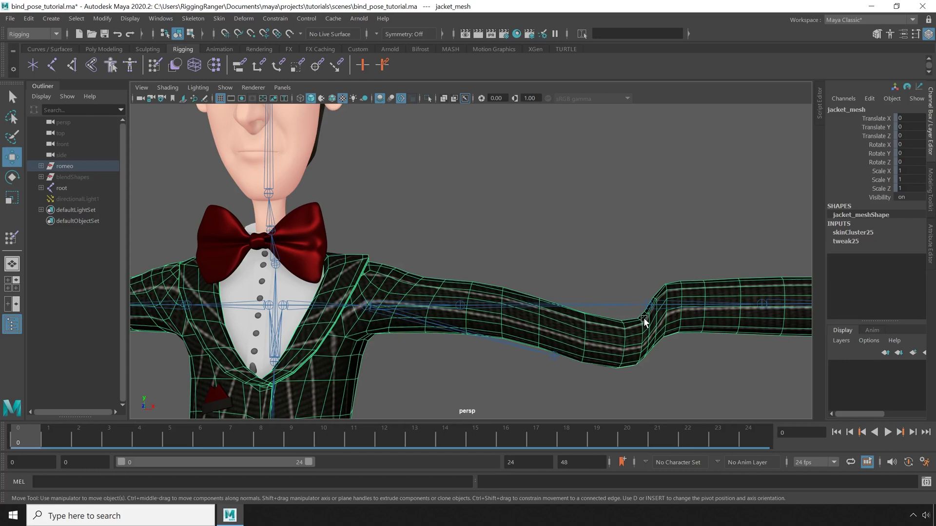
Inspect the lowerarm_l, upperarm_twist_02_l and upperarm_twist_01_l joints and the deformed jacket sleeve
{"action": "left_click", "coordinate": [643, 319]}
{"action": "left_click", "coordinate": [553, 358]}
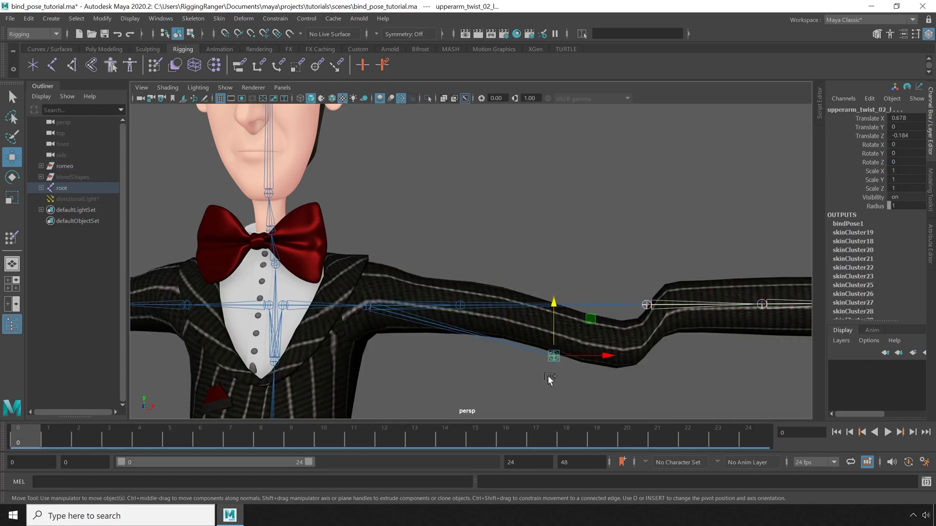
{"action": "left_click", "coordinate": [462, 309]}
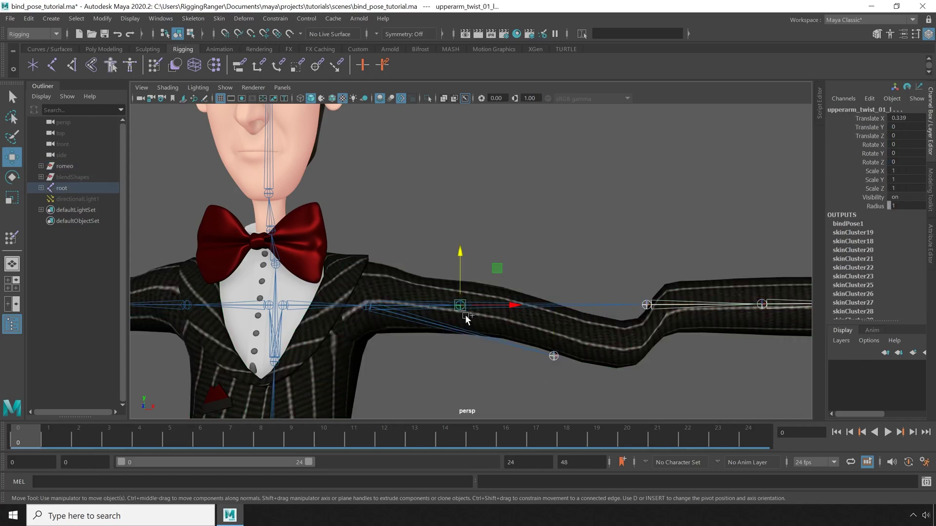
{"action": "left_click", "coordinate": [548, 338]}
{"action": "right_click_drag", "start_coordinate": [564, 375], "coordinate": [518, 376], "text": "alt"}
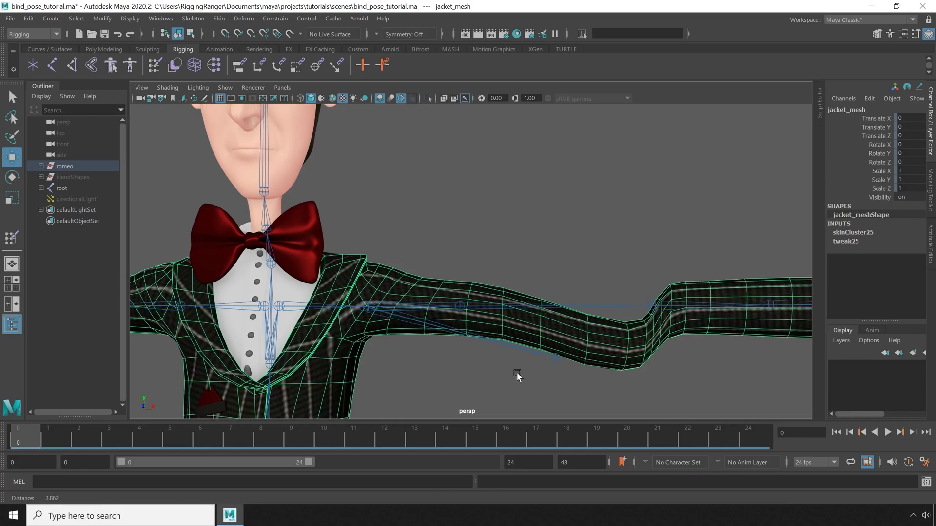
Undo the selections, the bind pose attempt and the downward move of upperarm_twist_02_l
{"action": "key", "text": "ctrl+z"}
{"action": "key", "text": "ctrl+z"}
{"action": "key", "text": "ctrl+z"}
{"action": "key", "text": "ctrl+z"}
{"action": "key", "text": "ctrl+z"}
{"action": "key", "text": "ctrl+z"}
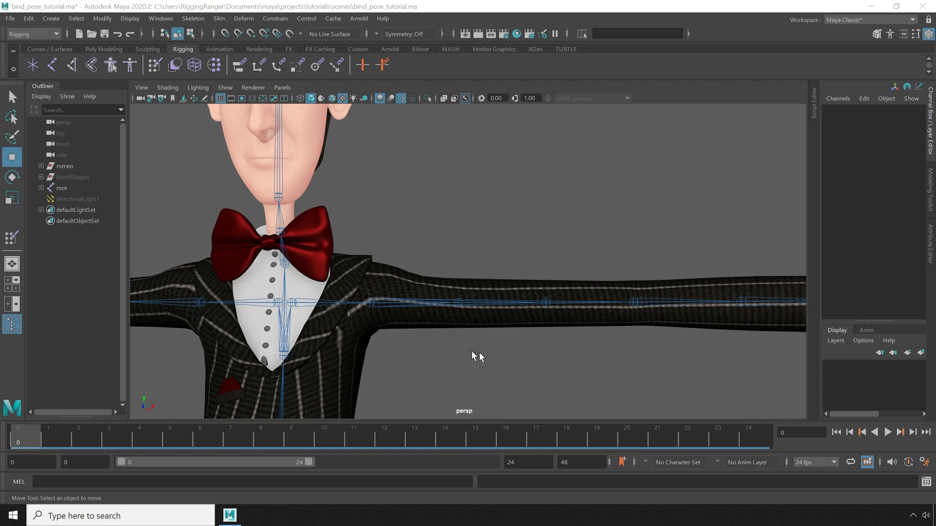
Open the Script Editor and run cmds.dagPose(bindPose=True, reset=True) with upperarm_twist_01_l and upperarm_twist_02_l selected
{"action": "left_click", "coordinate": [926, 483]}
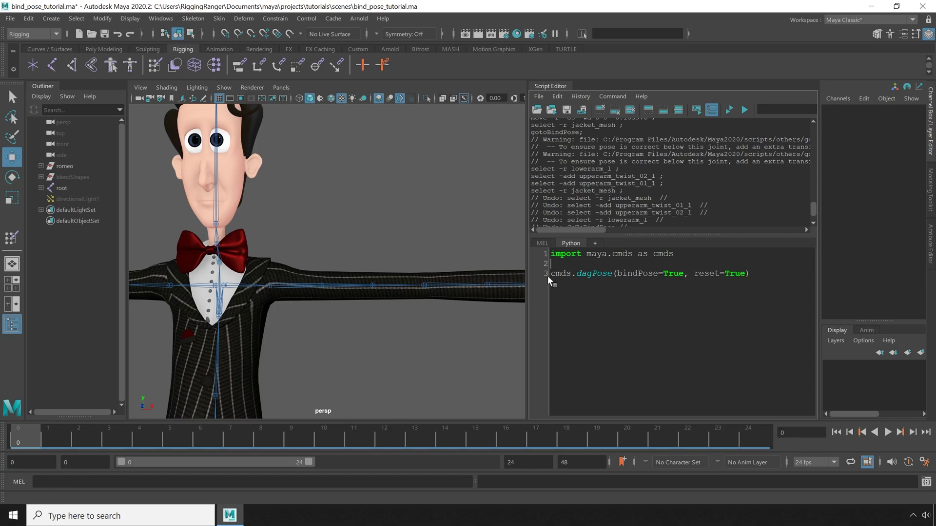
{"action": "left_click", "coordinate": [319, 286]}
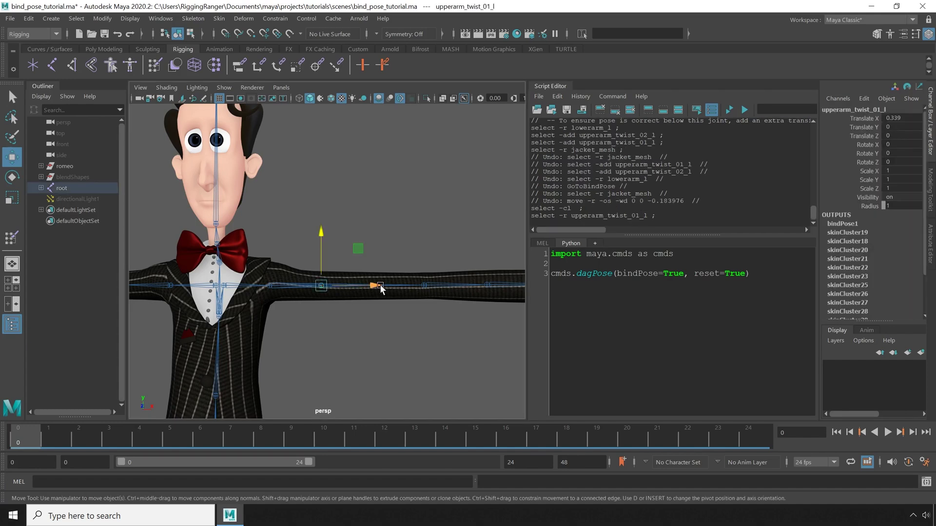
{"action": "scroll", "coordinate": [397, 334], "scroll_direction": "up", "scroll_amount": 3}
{"action": "left_click", "coordinate": [407, 304], "text": "shift"}
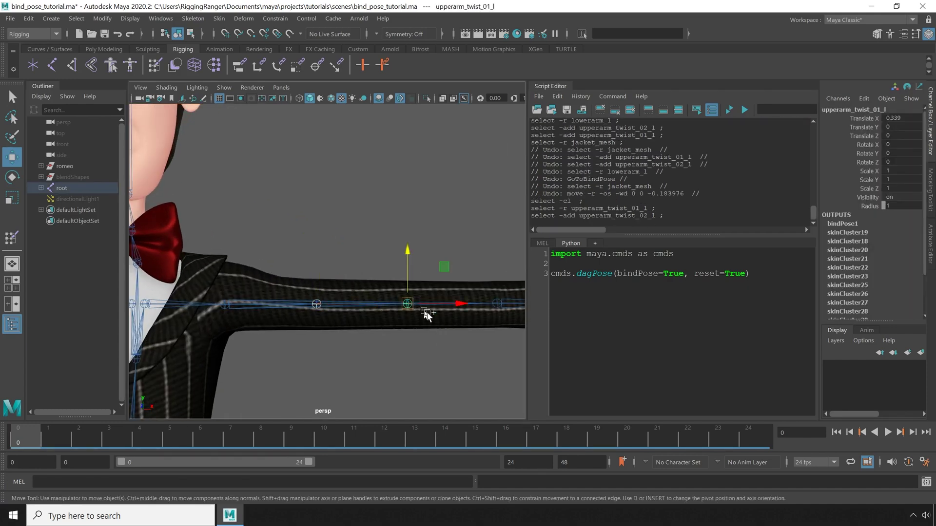
{"action": "left_click", "coordinate": [753, 343]}
{"action": "key", "text": "ctrl+a"}
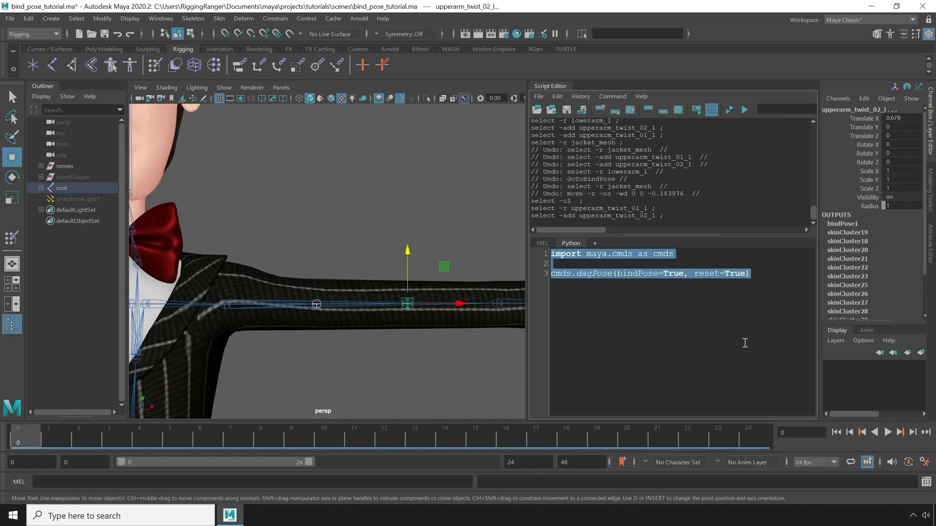
{"action": "key", "text": "ctrl+Return"}
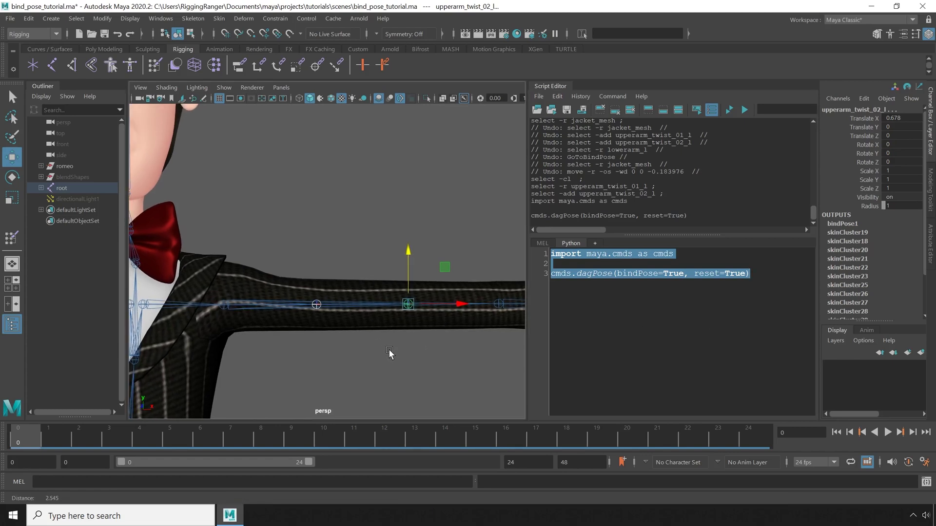
Move the upperarm_twist_02_l joint down about 0.27 units and return the skeleton to its bind pose from the jacket mesh
{"action": "right_click_drag", "start_coordinate": [389, 353], "coordinate": [363, 354], "text": "alt"}
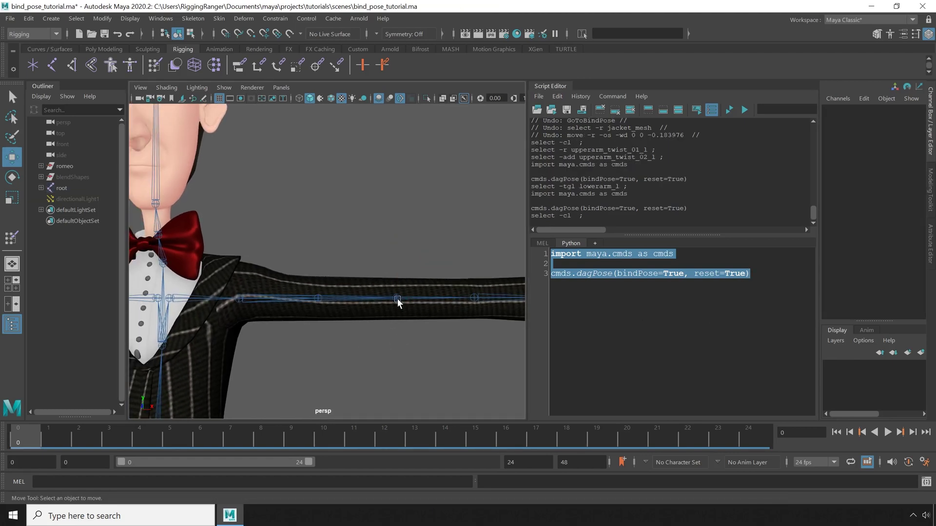
{"action": "left_click", "coordinate": [397, 300]}
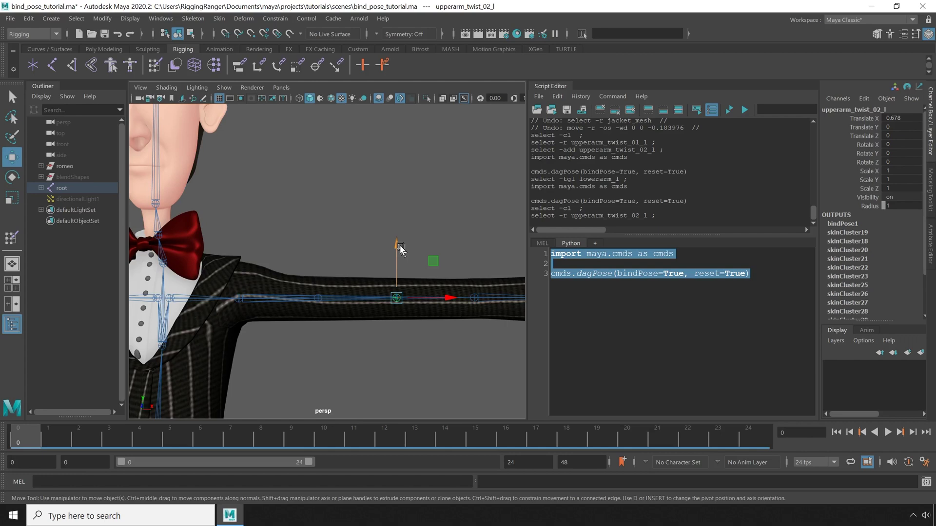
{"action": "left_click_drag", "start_coordinate": [399, 250], "coordinate": [388, 320]}
{"action": "left_click", "coordinate": [366, 314]}
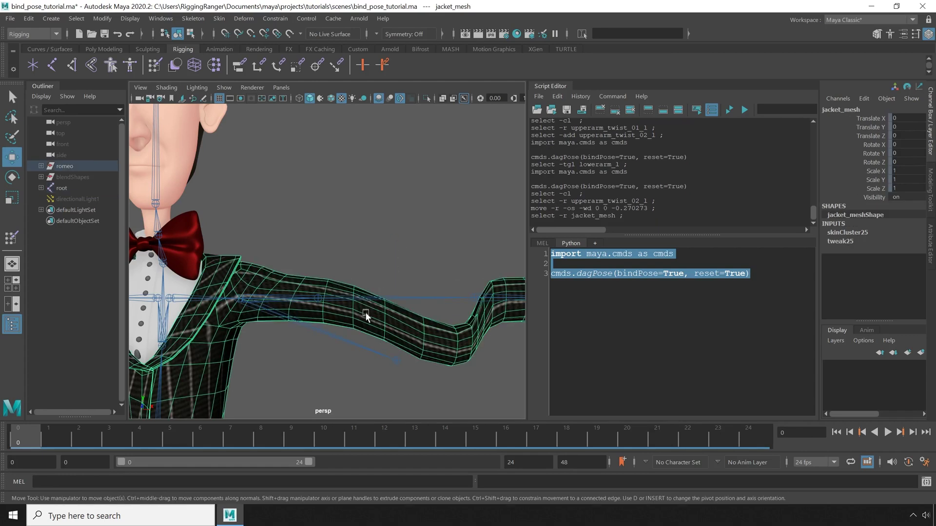
{"action": "left_click", "coordinate": [219, 18]}
{"action": "left_click", "coordinate": [258, 80]}
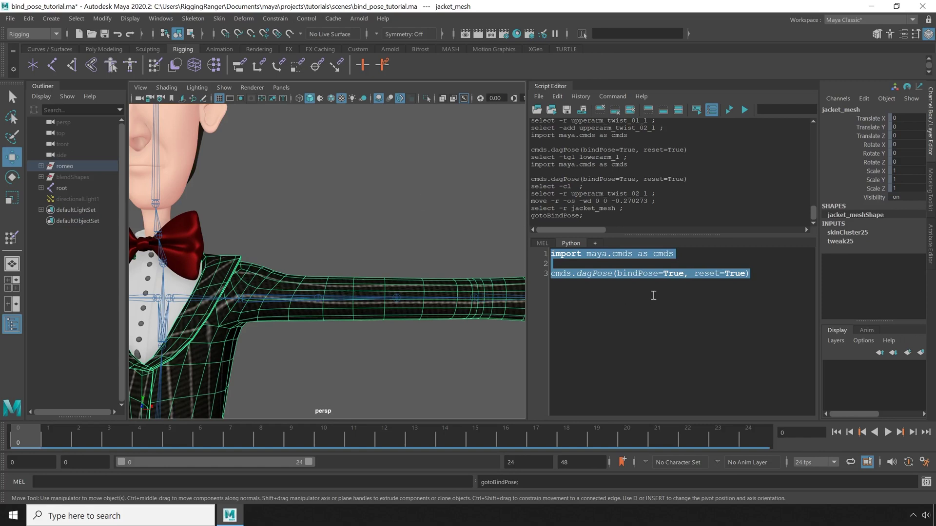
Add the selected dagPose Python script to the Custom shelf
{"action": "left_click", "coordinate": [357, 49]}
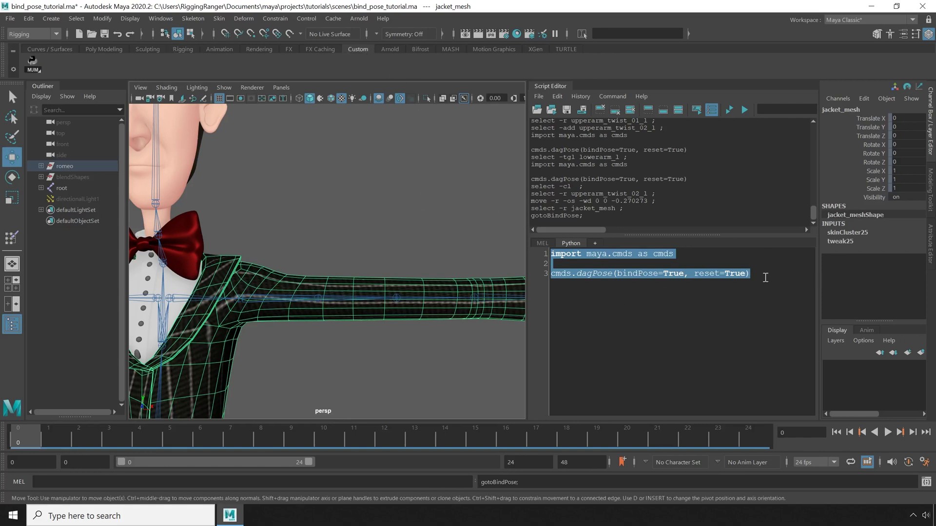
{"action": "middle_click_drag", "start_coordinate": [638, 268], "coordinate": [72, 69]}
Label the new shelf item RBP, set its tooltip to "Reset the Bind Pose of Selected Joint" and save all shelves
{"action": "right_click", "coordinate": [54, 67]}
{"action": "left_click", "coordinate": [94, 80]}
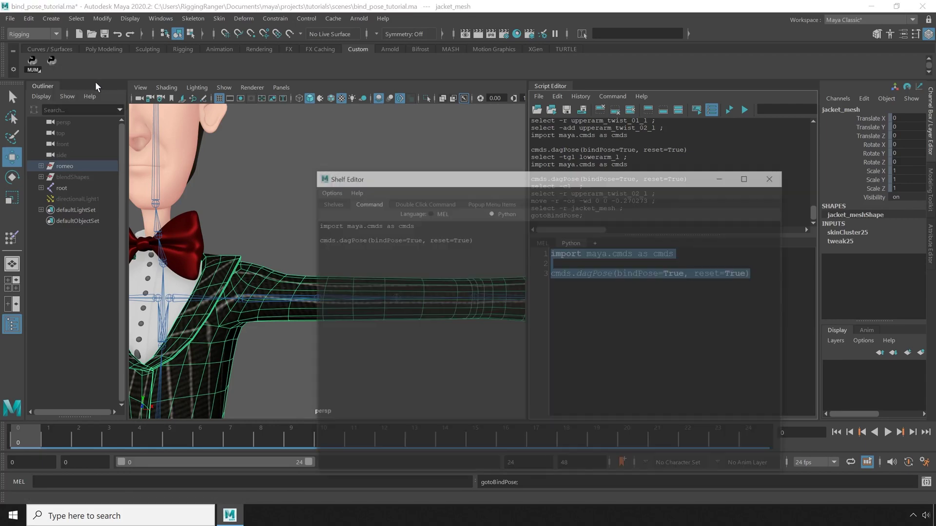
{"action": "left_click", "coordinate": [336, 202]}
{"action": "left_click", "coordinate": [480, 389]}
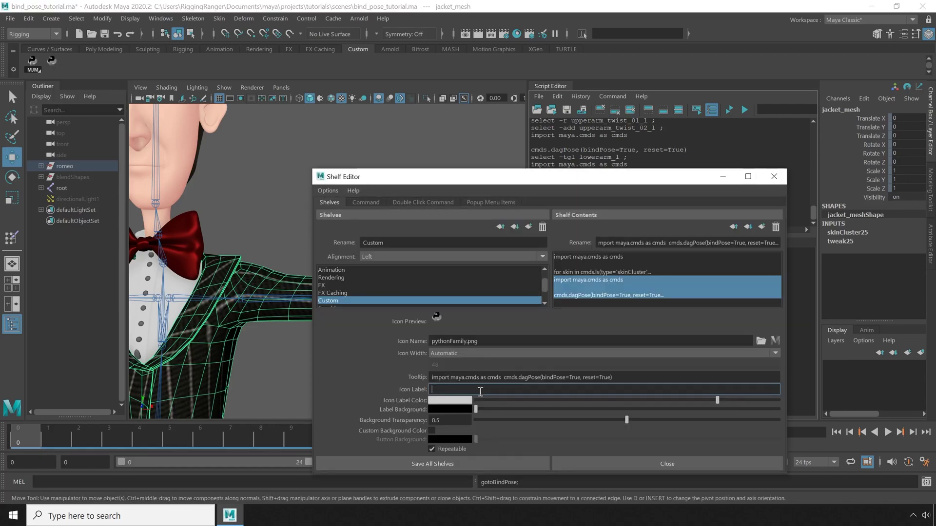
{"action": "type", "text": "RBP"}
{"action": "key", "text": "shift+Tab"}
{"action": "type", "text": "Re"}
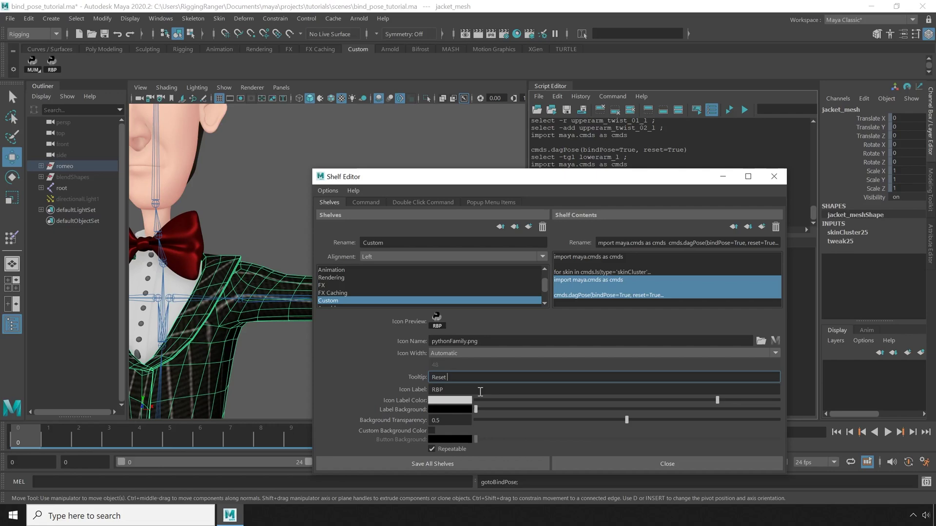
{"action": "type", "text": "set the Bind Pose of Selected Joints"}
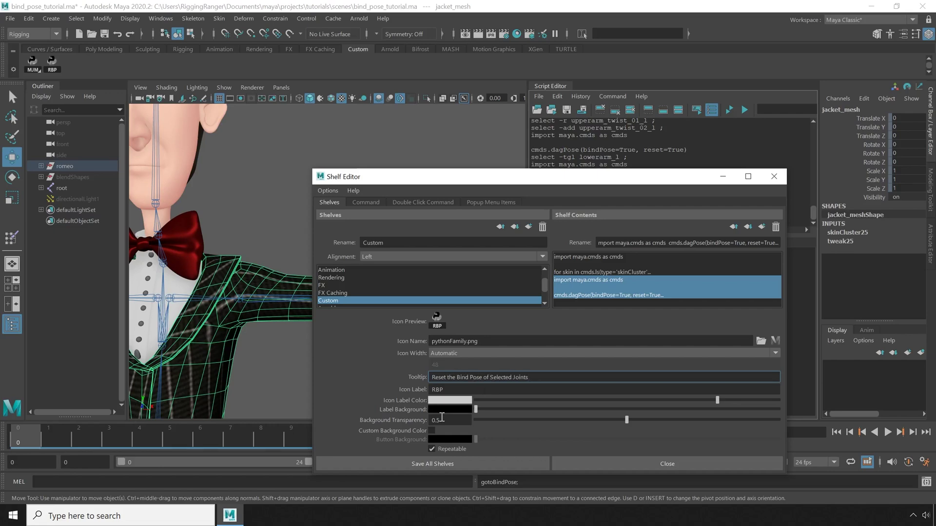
{"action": "left_click", "coordinate": [429, 464]}
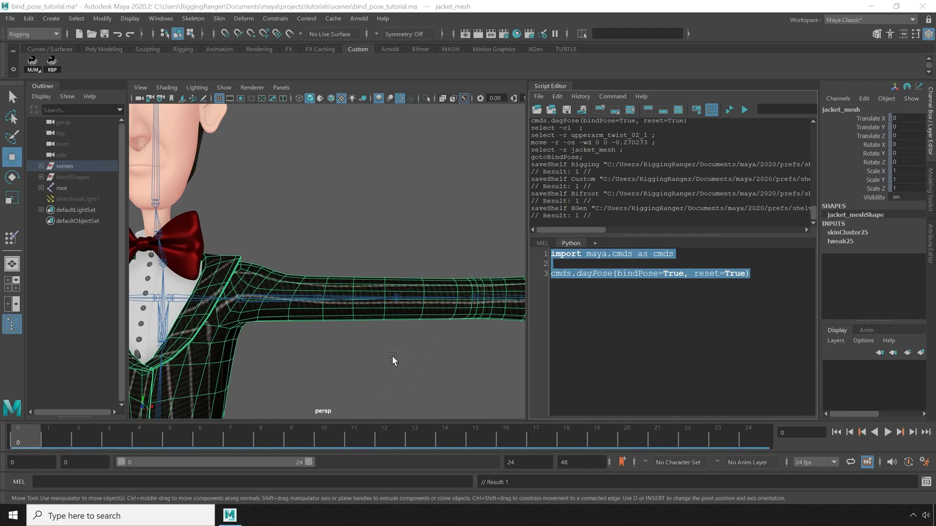
Shift upperarm_twist_02_l about 0.07 units along the arm with Move Skinned Joints, leaving the jacket sleeve undeformed
{"action": "left_click", "coordinate": [396, 298]}
{"action": "left_click", "coordinate": [219, 18]}
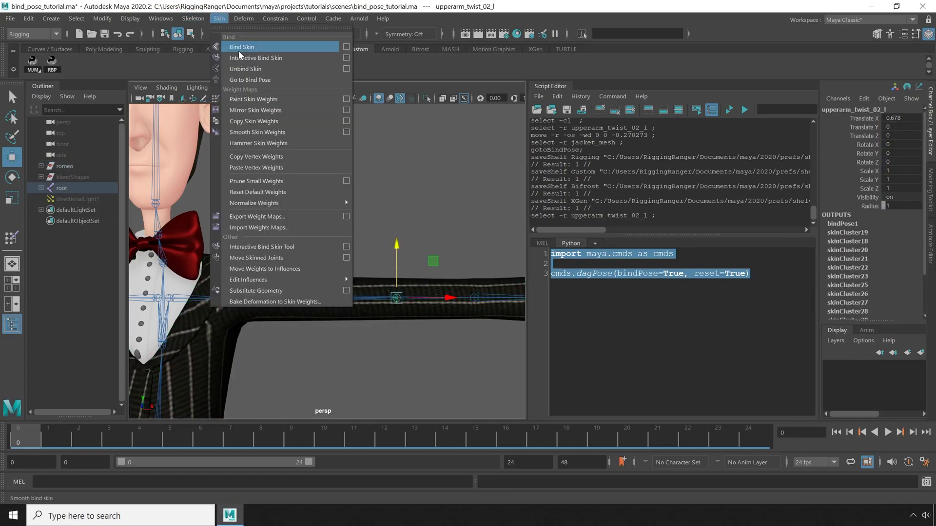
{"action": "left_click", "coordinate": [256, 258]}
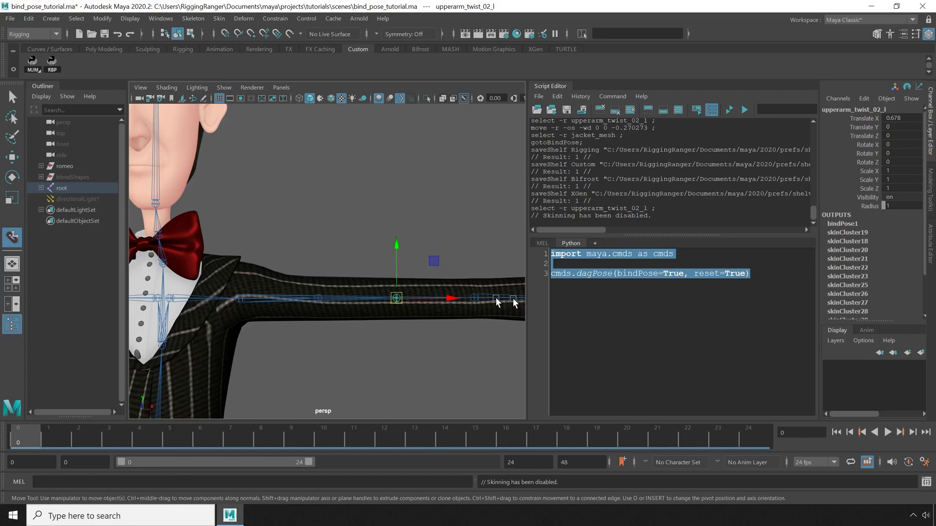
{"action": "left_click_drag", "start_coordinate": [453, 299], "coordinate": [469, 300]}
{"action": "left_click", "coordinate": [428, 340]}
{"action": "key", "text": "w"}
{"action": "scroll", "coordinate": [429, 341], "scroll_direction": "up", "scroll_amount": 1}
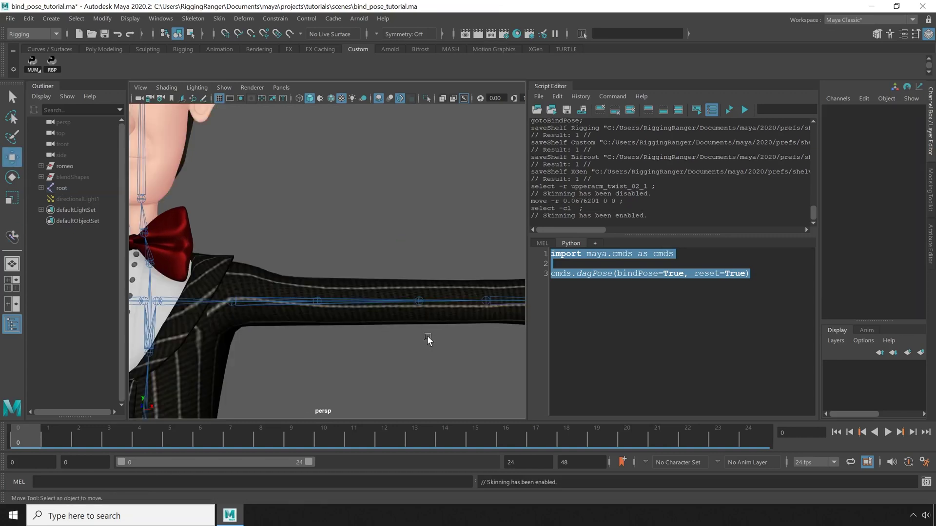
Try returning the skeleton to its bind pose from the jacket mesh after the joint shift, and examine the sleeve
{"action": "left_click", "coordinate": [416, 276]}
{"action": "left_click", "coordinate": [219, 18]}
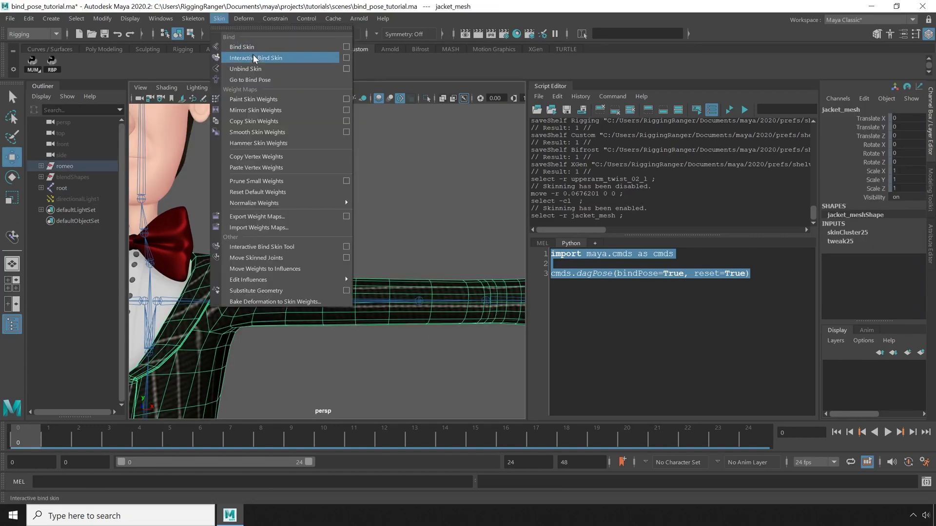
{"action": "left_click", "coordinate": [261, 80]}
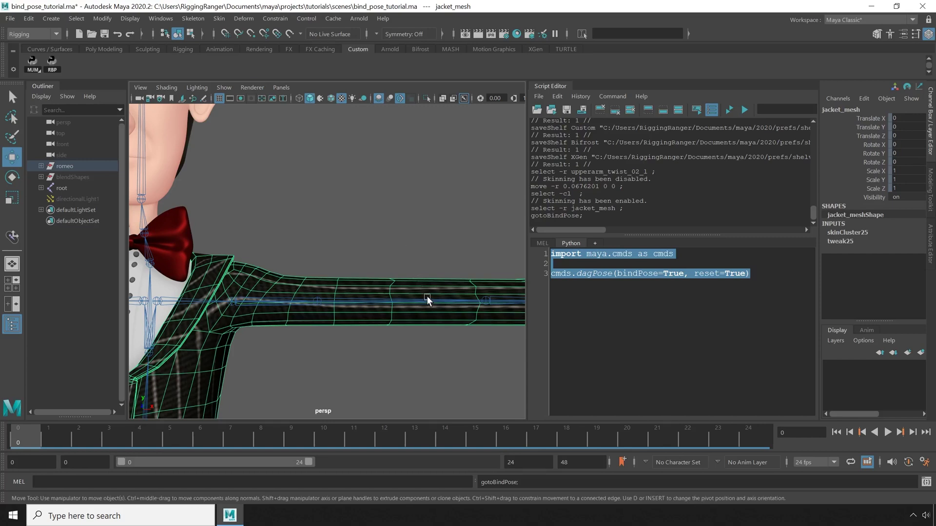
{"action": "middle_click_drag", "start_coordinate": [426, 248], "coordinate": [357, 246], "text": "alt"}
{"action": "right_click_drag", "start_coordinate": [358, 247], "coordinate": [345, 252], "text": "alt"}
{"action": "mouse_move", "coordinate": [345, 254]}
{"action": "middle_mouse_down", "text": "alt"}
{"action": "mouse_move", "coordinate": [403, 261]}
{"action": "mouse_move", "coordinate": [352, 257]}
{"action": "middle_mouse_up", "text": "alt"}
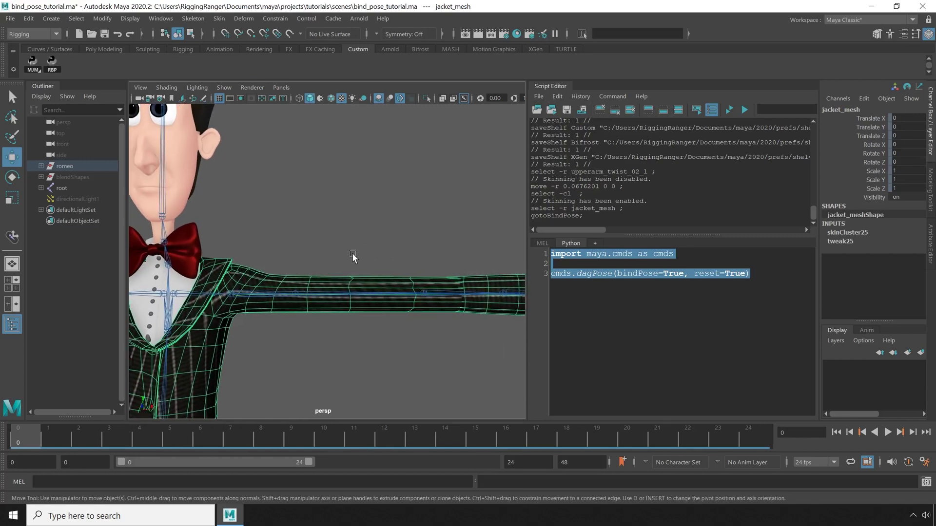
Undo the bind pose attempt and jacket selection, and run the RBP shelf script on upperarm_twist_02_l
{"action": "key", "text": "ctrl+z"}
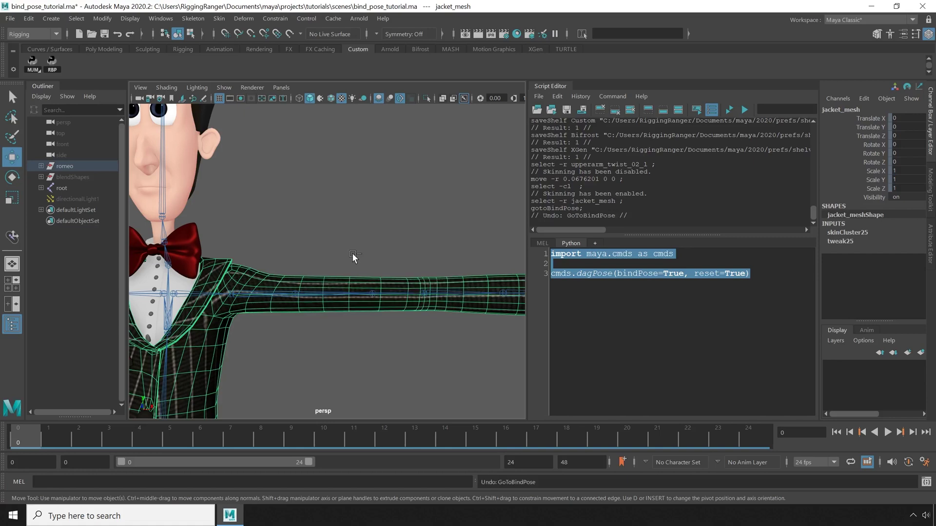
{"action": "key", "text": "ctrl+z"}
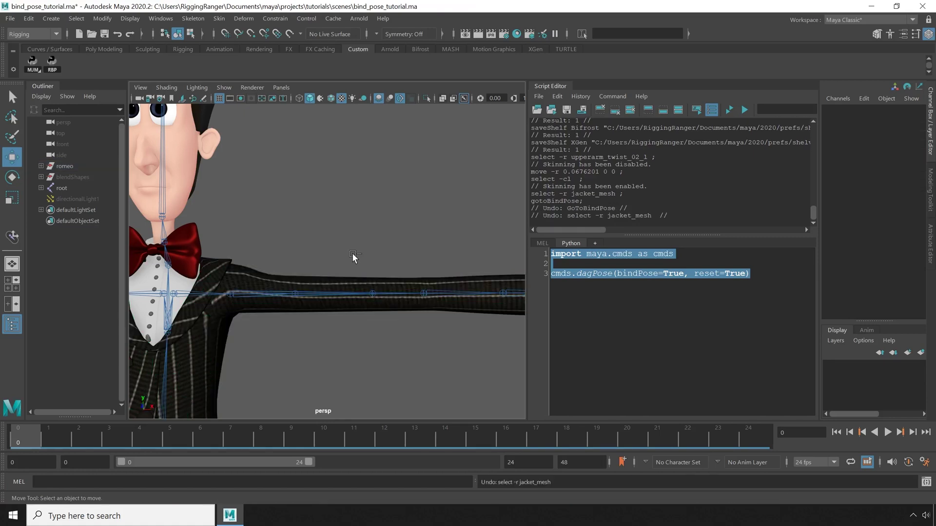
{"action": "left_click", "coordinate": [375, 295]}
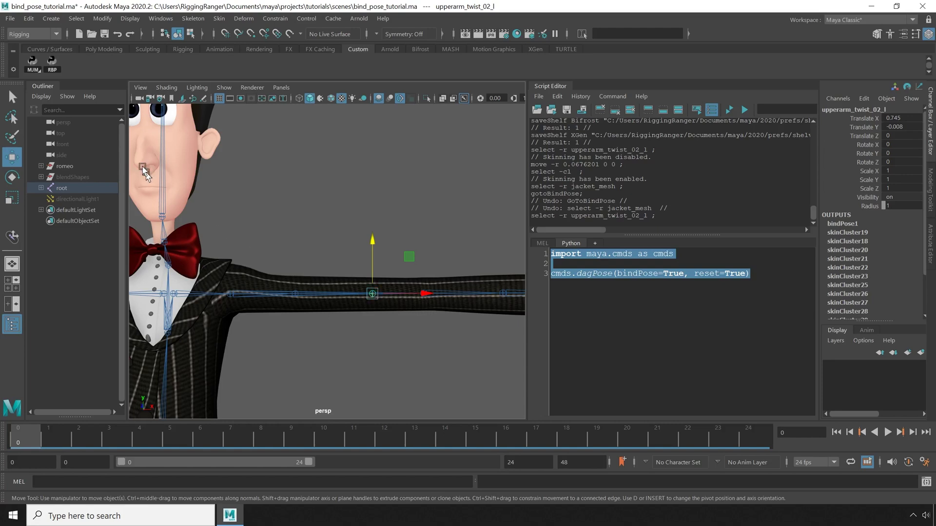
{"action": "left_click", "coordinate": [52, 62]}
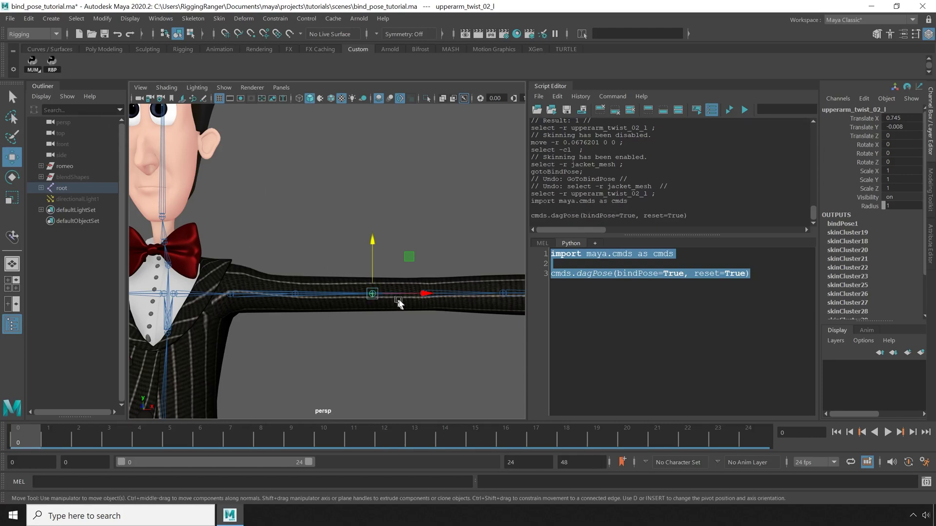
Raise upperarm_twist_02_l about 0.19 units and send the jacket's skeleton back to its reset bind pose
{"action": "left_click_drag", "start_coordinate": [378, 246], "coordinate": [378, 225]}
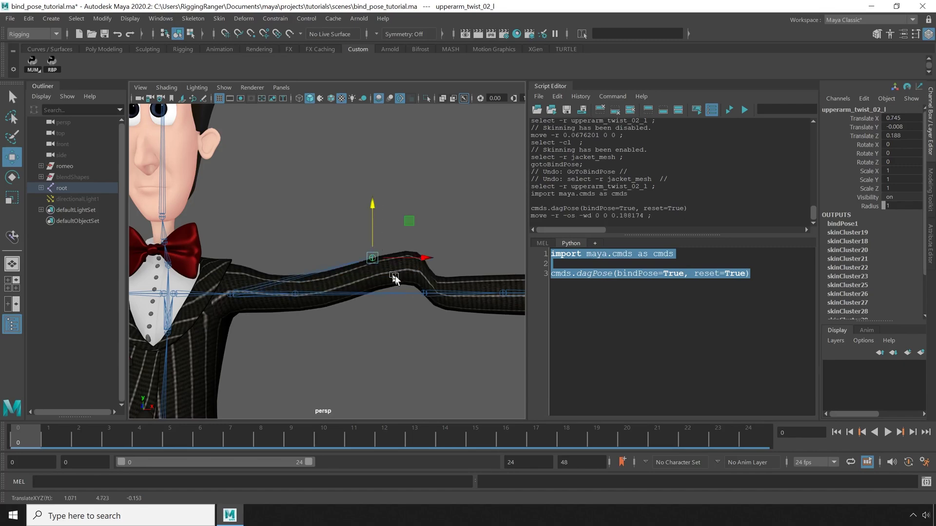
{"action": "left_click", "coordinate": [397, 274]}
{"action": "left_click", "coordinate": [219, 18]}
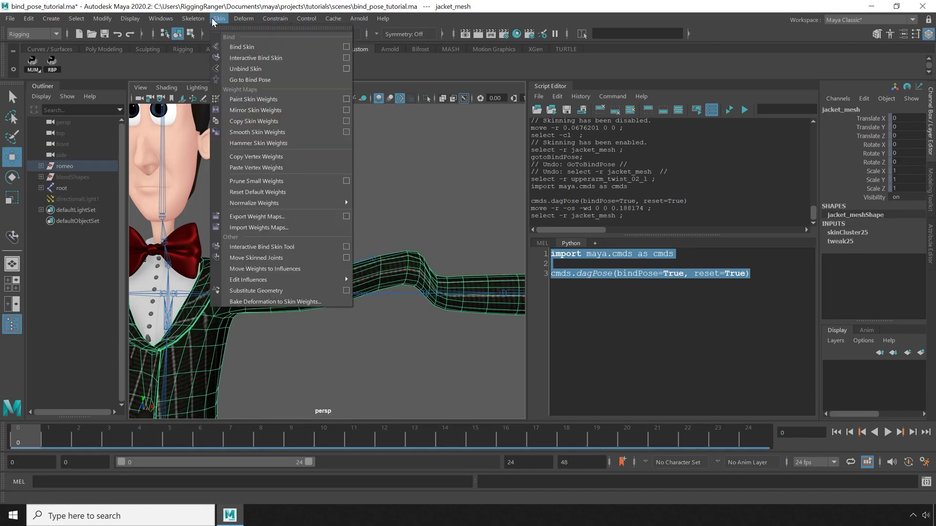
{"action": "left_click", "coordinate": [253, 76]}
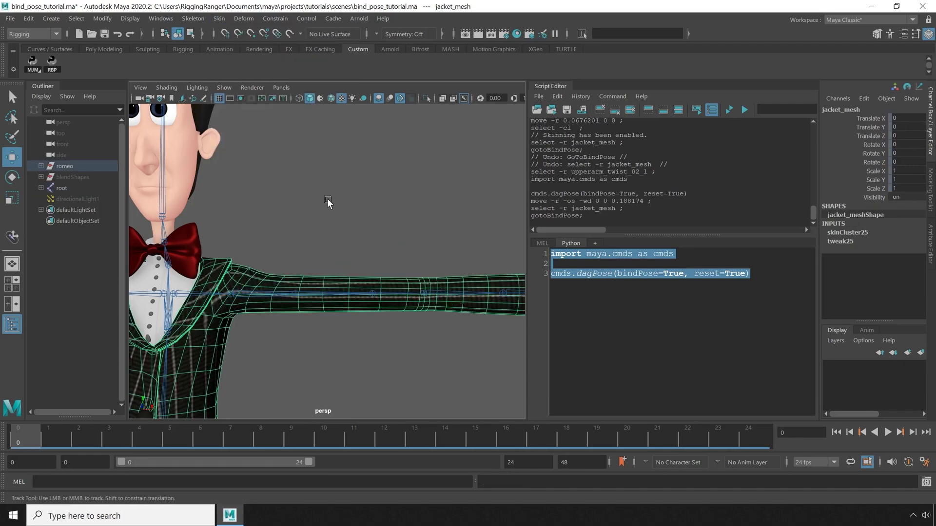
Collapse the Script Editor and make the Outliner include non-DAG nodes, filtered to bindPose*
{"action": "left_click_drag", "start_coordinate": [327, 198], "coordinate": [368, 207], "text": "alt"}
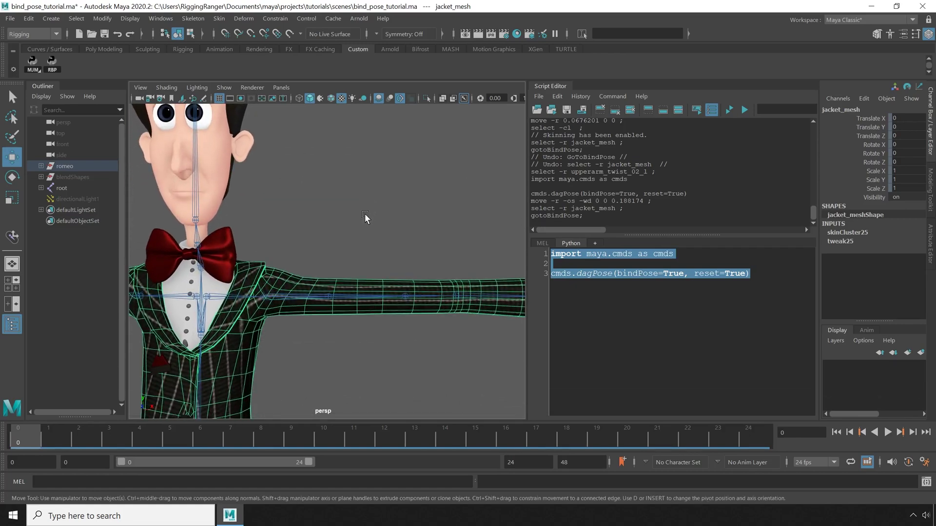
{"action": "left_click", "coordinate": [562, 87]}
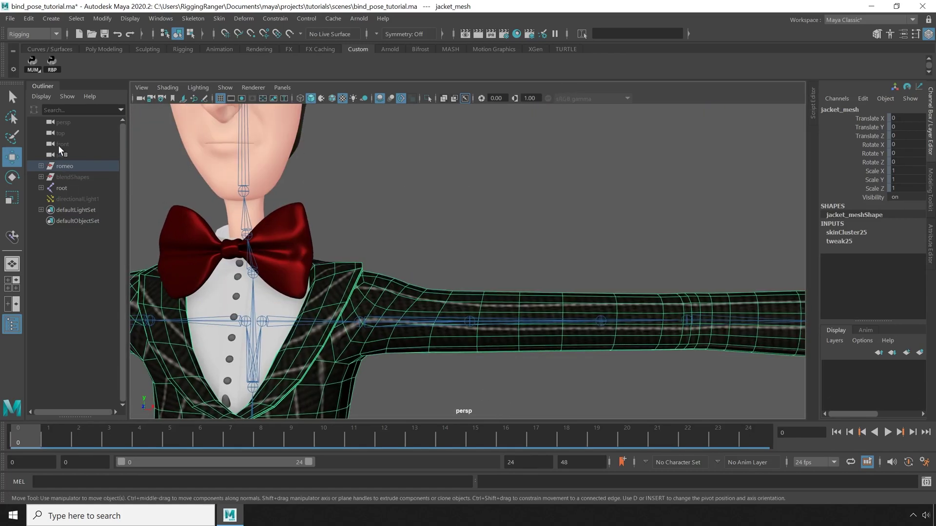
{"action": "left_click", "coordinate": [40, 96]}
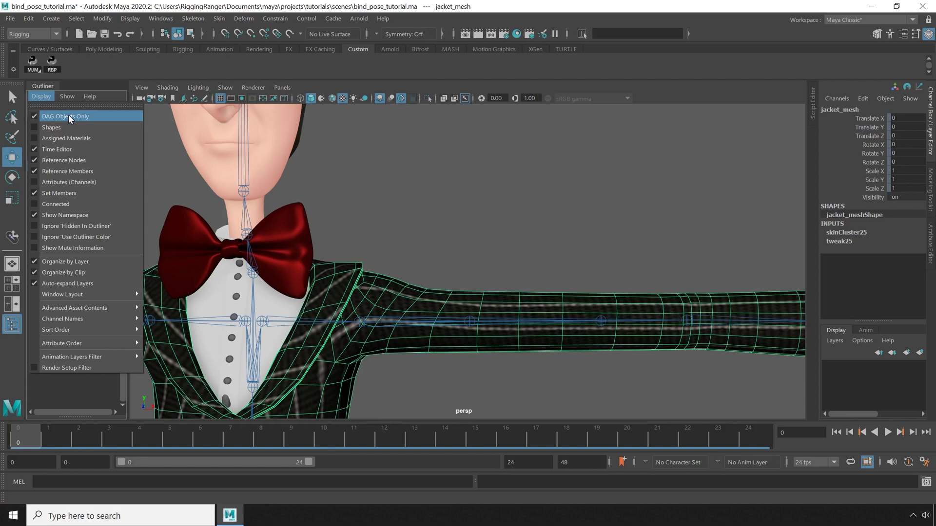
{"action": "left_click", "coordinate": [69, 116]}
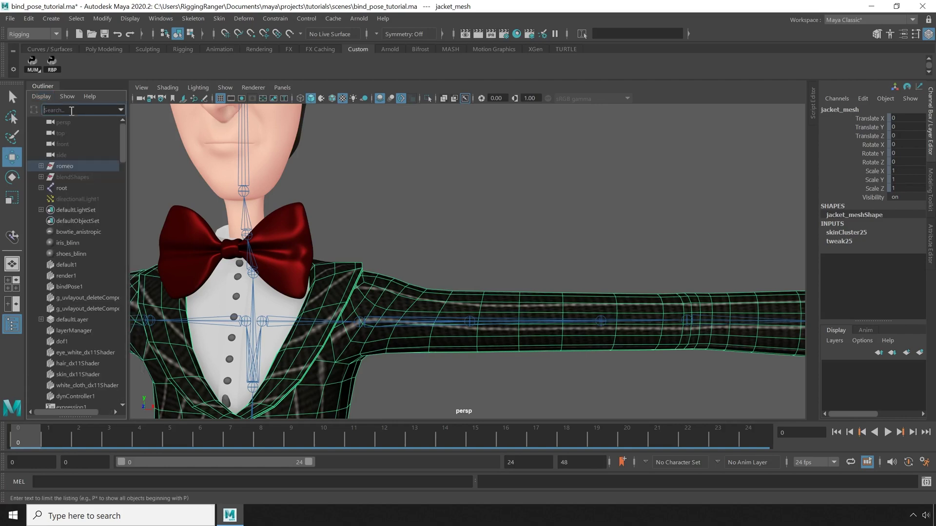
{"action": "left_click", "coordinate": [71, 111]}
{"action": "type", "text": "bindPose*"}
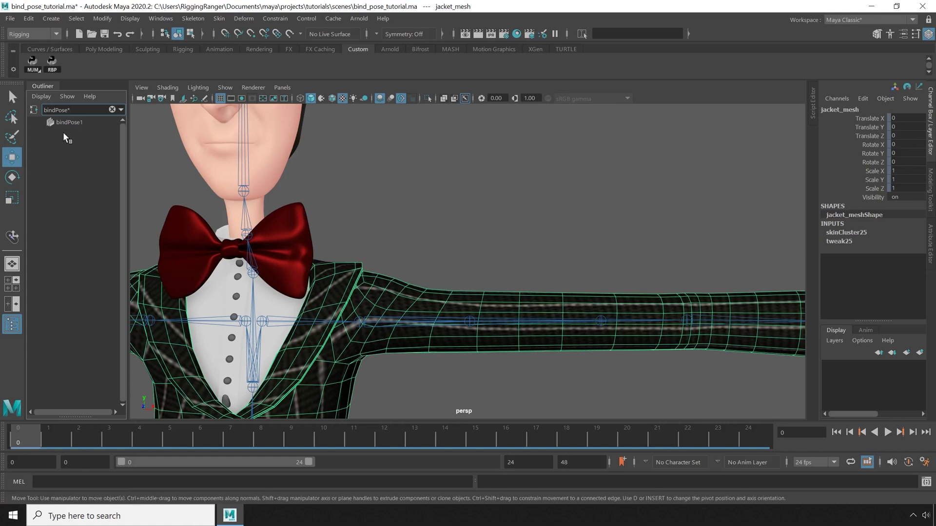
Bind the bow tie mesh to the neck joints while the skeleton is in its bind pose
{"action": "middle_click_drag", "start_coordinate": [267, 184], "coordinate": [348, 195], "text": "alt"}
{"action": "scroll", "coordinate": [349, 195], "scroll_direction": "down", "scroll_amount": 2}
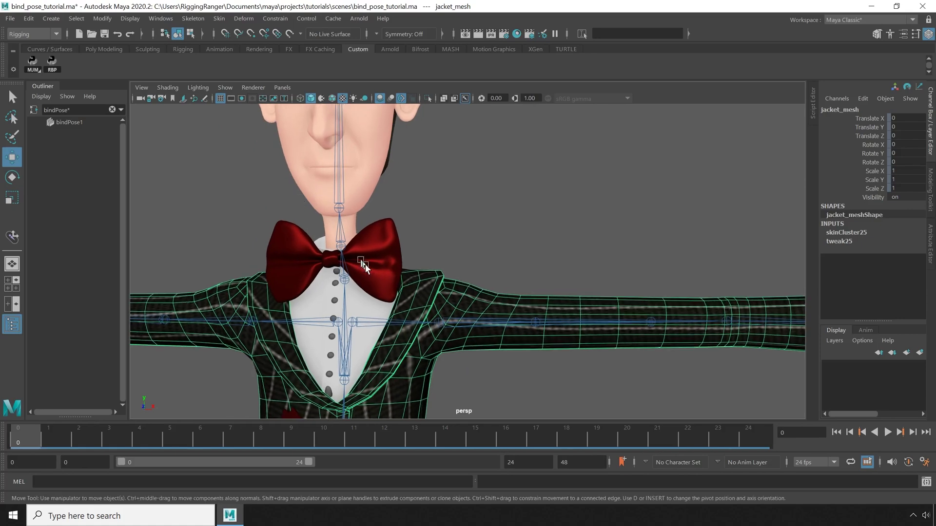
{"action": "left_click", "coordinate": [364, 264]}
{"action": "left_click", "coordinate": [341, 244], "text": "shift"}
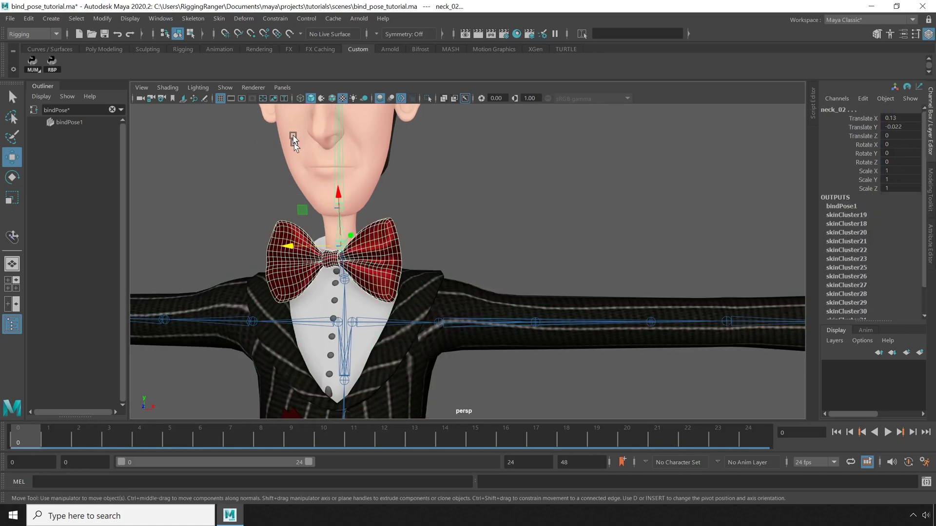
{"action": "left_click", "coordinate": [219, 18]}
{"action": "left_click", "coordinate": [240, 47]}
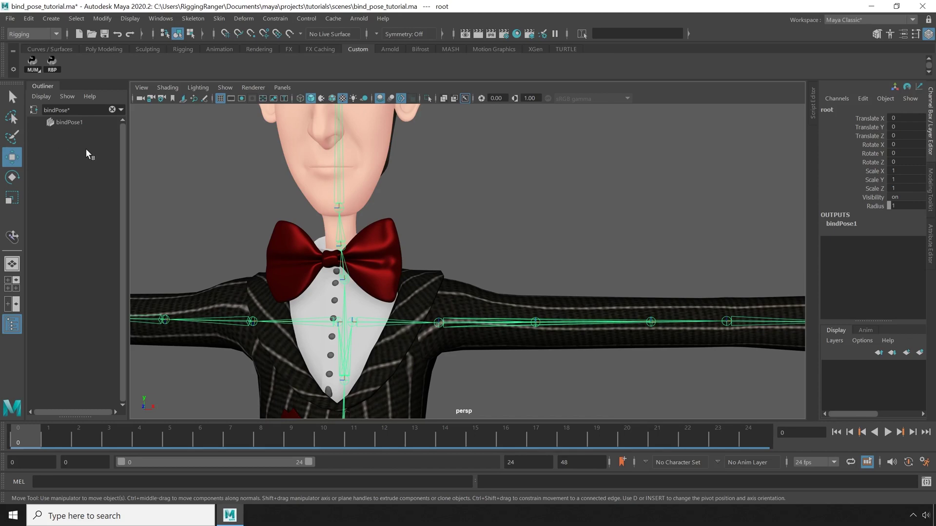
Select the neck_01 joint and rotate it slightly so the head tilts sideways out of the bind pose
{"action": "left_click_drag", "start_coordinate": [454, 259], "coordinate": [460, 252], "text": "alt"}
{"action": "middle_click_drag", "start_coordinate": [424, 216], "coordinate": [431, 219], "text": "alt"}
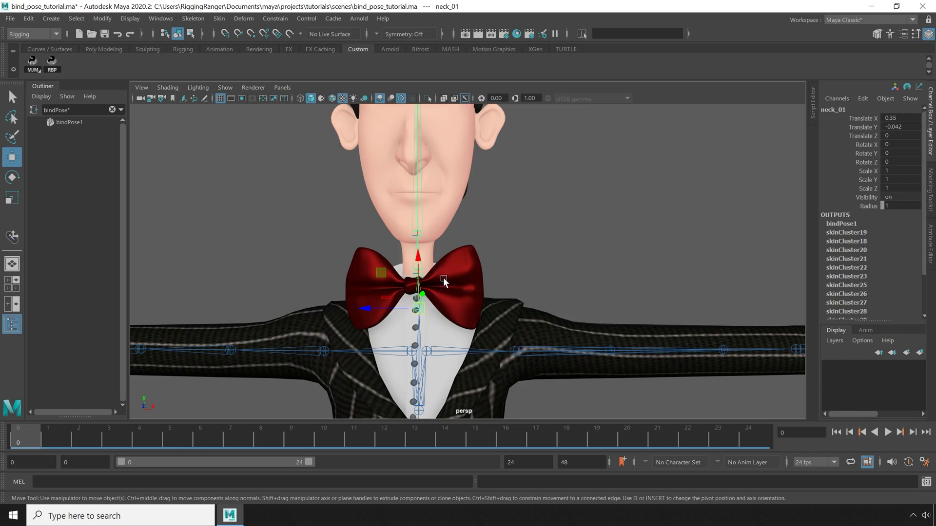
{"action": "key", "text": "e"}
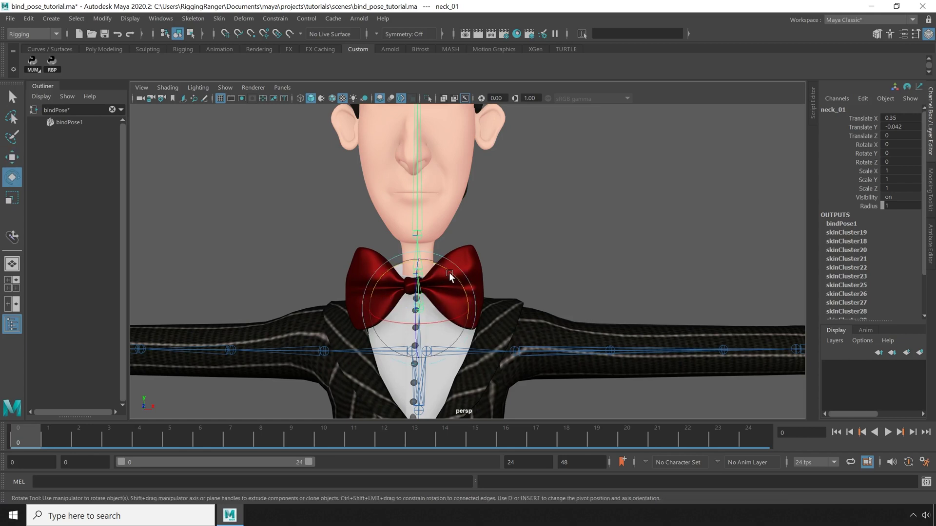
{"action": "left_click_drag", "start_coordinate": [448, 273], "coordinate": [446, 267]}
Add the bow tie mesh to the neck joint selection and bind its skin in the rotated neck pose
{"action": "left_click", "coordinate": [471, 254]}
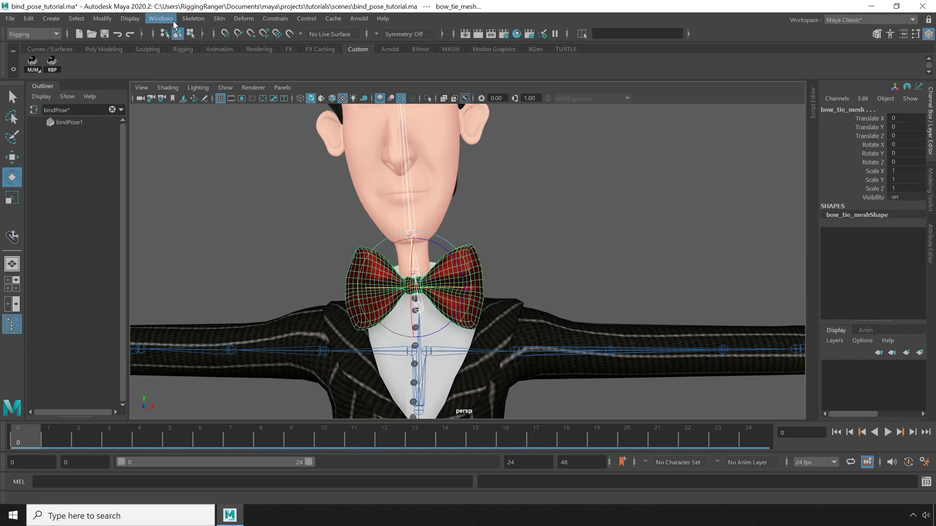
{"action": "left_click", "coordinate": [219, 19]}
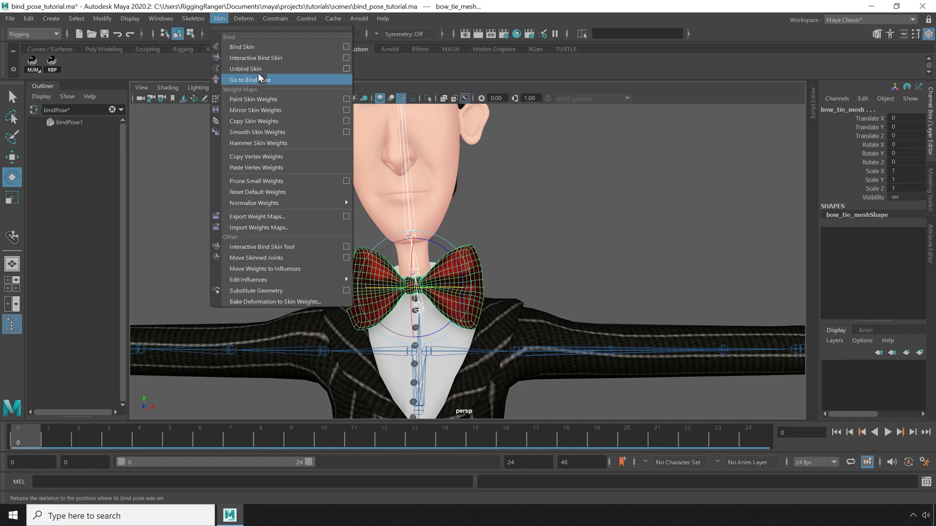
{"action": "left_click", "coordinate": [259, 47]}
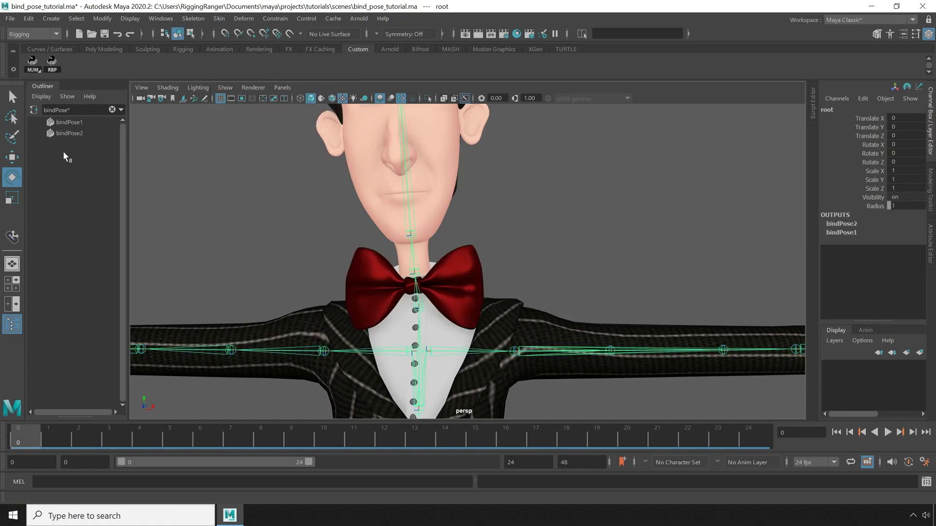
Return the skeleton to its bind pose by way of the head mesh
{"action": "left_click", "coordinate": [432, 212]}
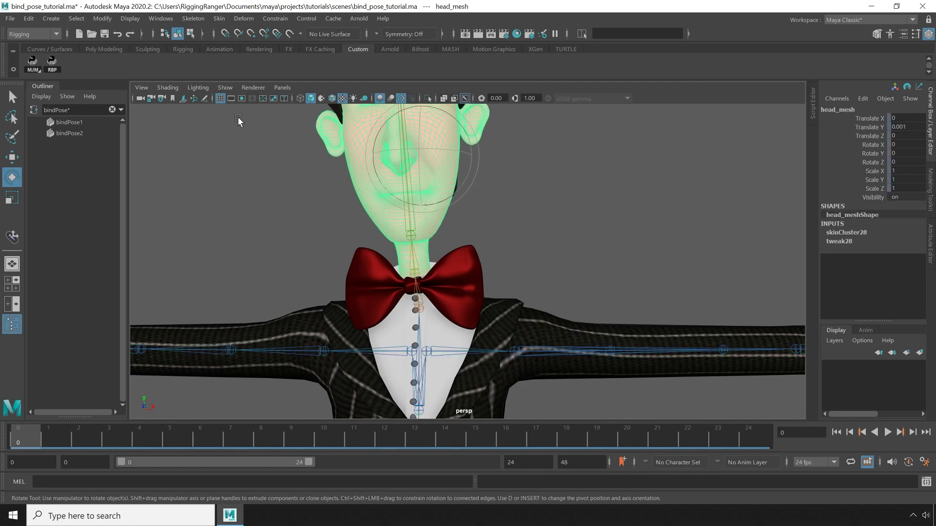
{"action": "left_click", "coordinate": [219, 18]}
{"action": "left_click", "coordinate": [250, 71]}
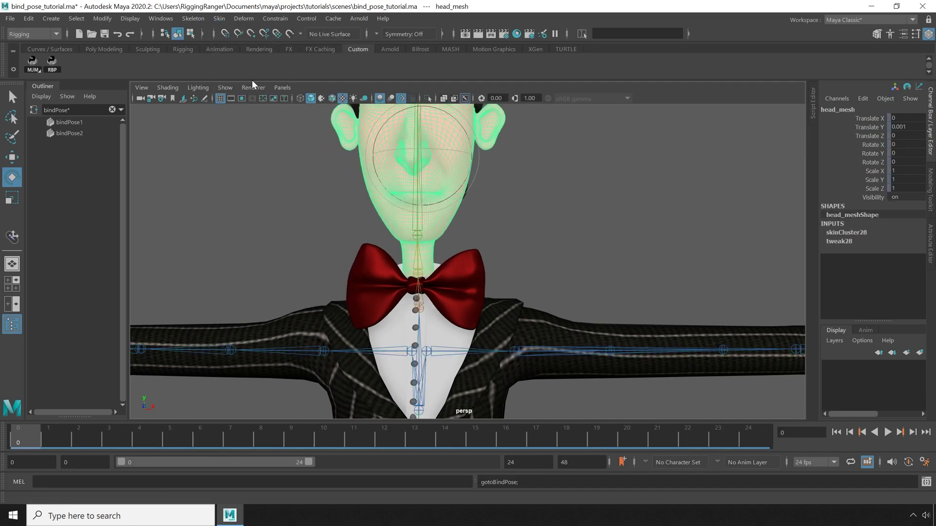
Send the skeleton to the bind pose stored for the bow tie mesh
{"action": "left_click", "coordinate": [367, 293]}
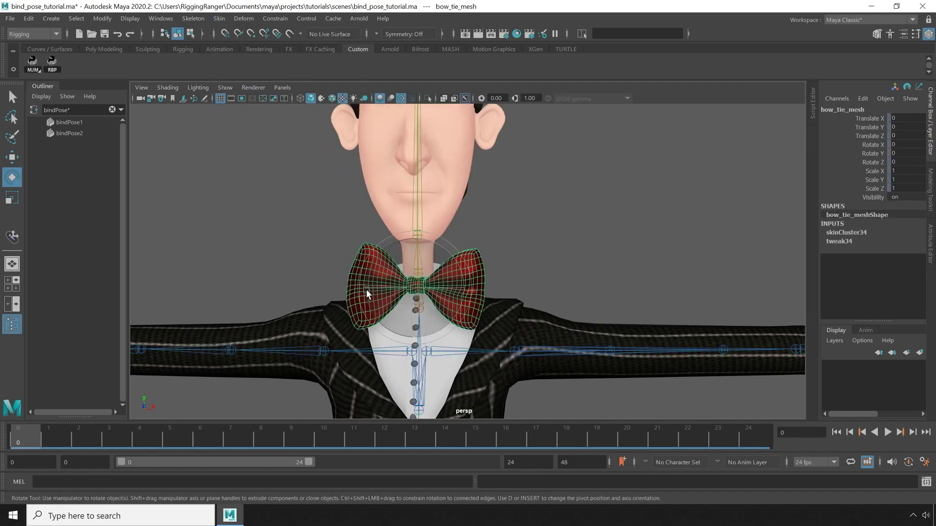
{"action": "left_click", "coordinate": [219, 18]}
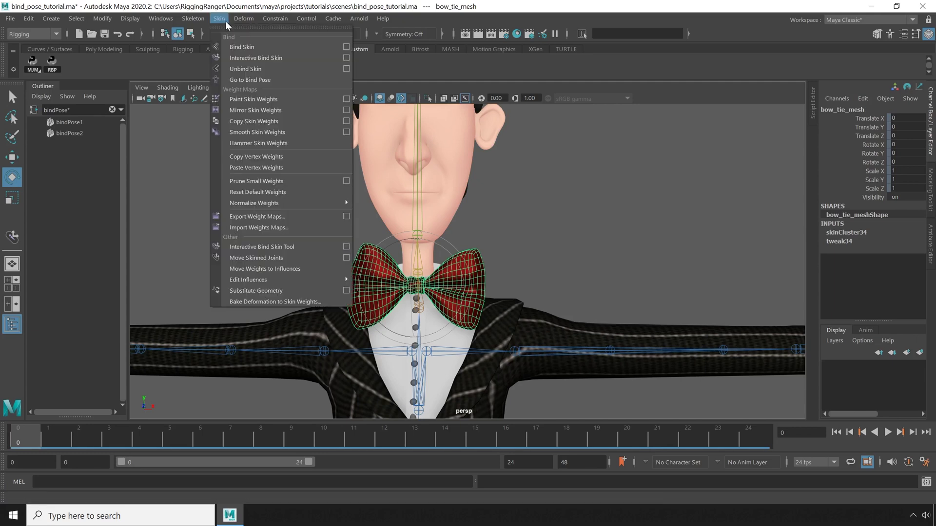
{"action": "left_click", "coordinate": [250, 78]}
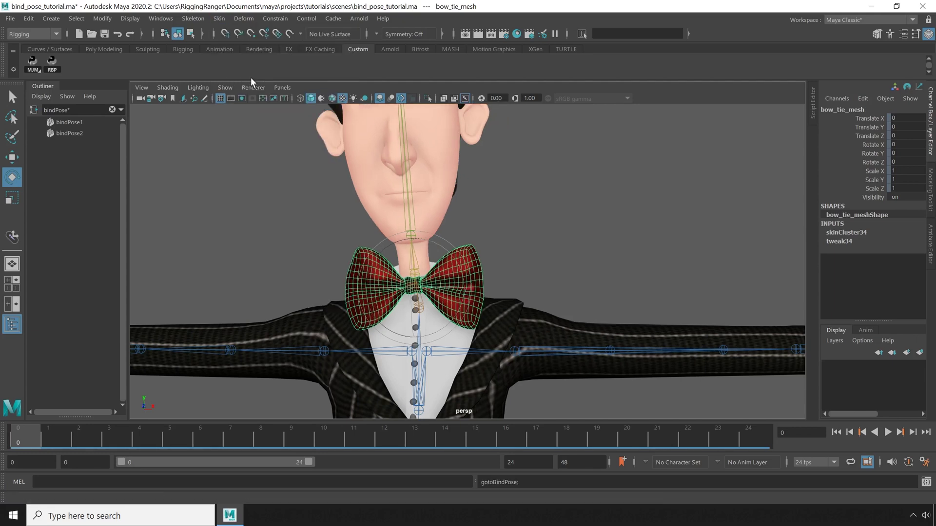
Try to return to the bind pose with only the neck_02 joint selected
{"action": "left_click", "coordinate": [531, 249]}
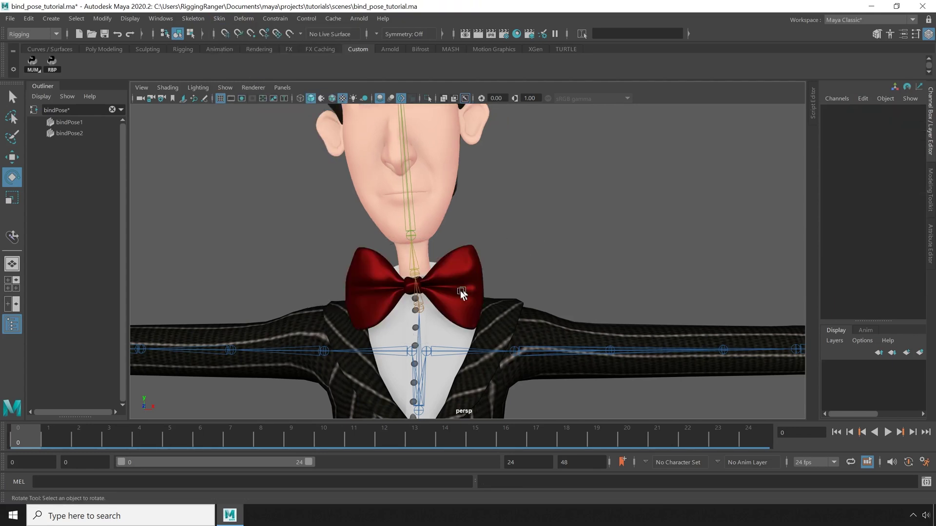
{"action": "left_click", "coordinate": [413, 273]}
{"action": "left_click", "coordinate": [219, 18]}
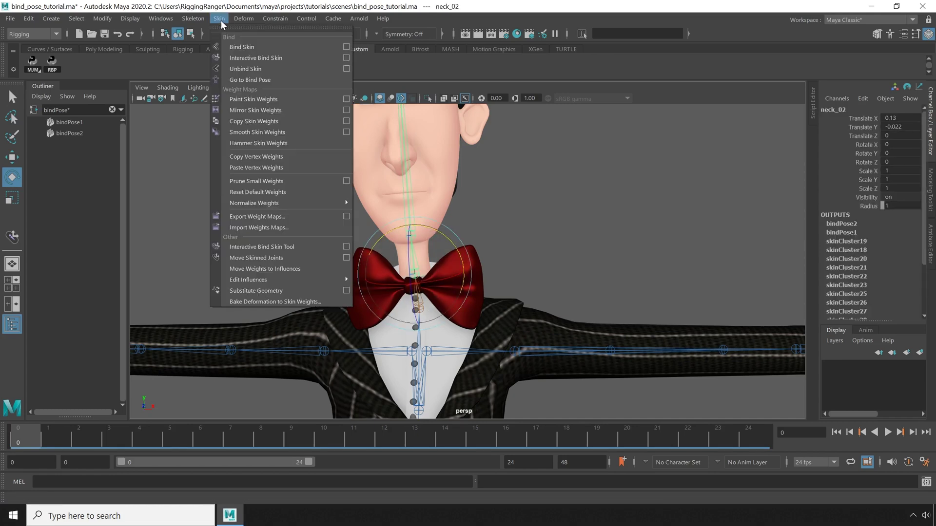
{"action": "left_click", "coordinate": [250, 79]}
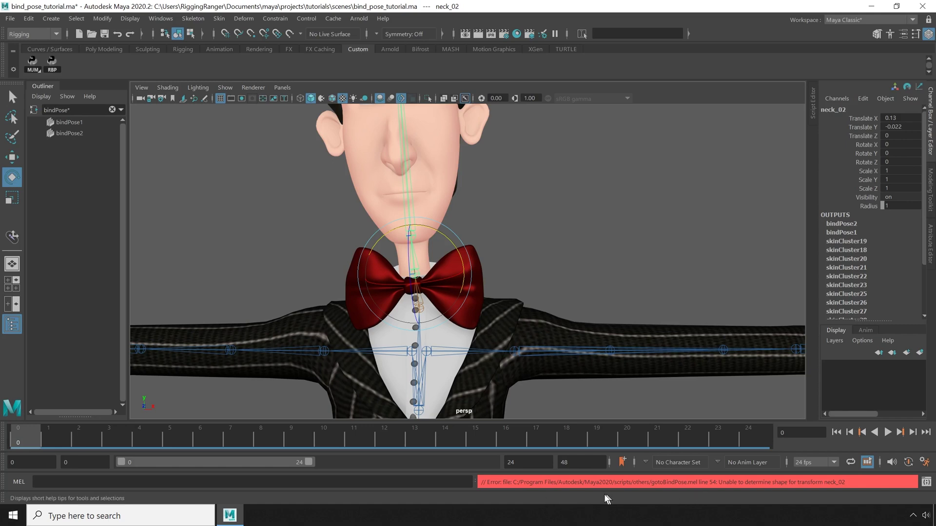
Undo the bow tie's move to its bind pose, back to the head mesh selection
{"action": "right_click_drag", "start_coordinate": [490, 226], "coordinate": [499, 223], "text": "alt"}
{"action": "left_click", "coordinate": [499, 226]}
{"action": "middle_click_drag", "start_coordinate": [482, 203], "coordinate": [487, 232], "text": "alt"}
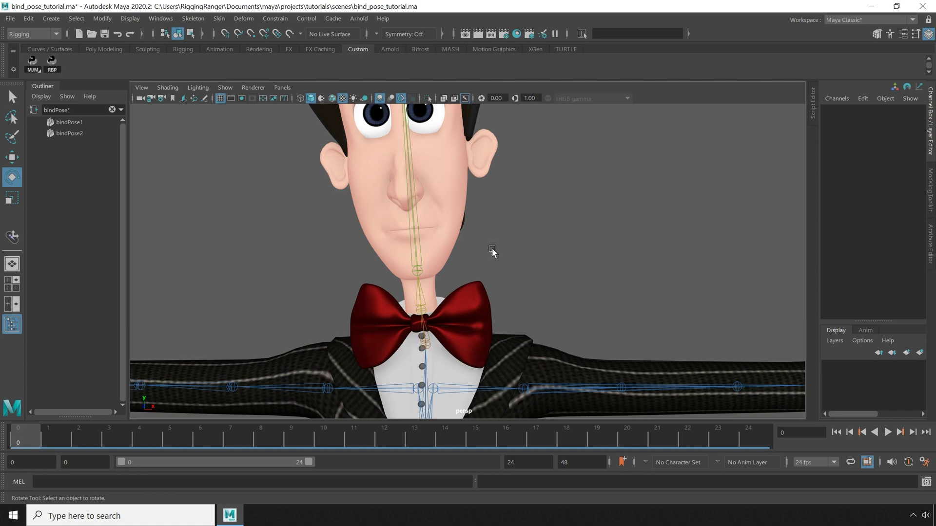
{"action": "key", "text": "ctrl+z"}
{"action": "key", "text": "ctrl+z"}
{"action": "key", "text": "ctrl+z"}
{"action": "key", "text": "ctrl+z"}
{"action": "key", "text": "ctrl+z"}
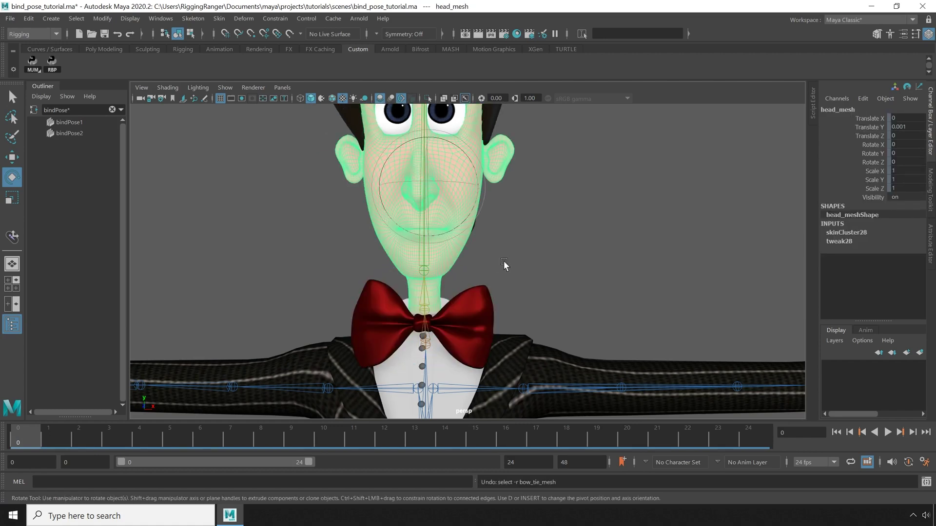
Unbind the skin from the bow tie mesh and clear the selection
{"action": "left_click", "coordinate": [504, 266]}
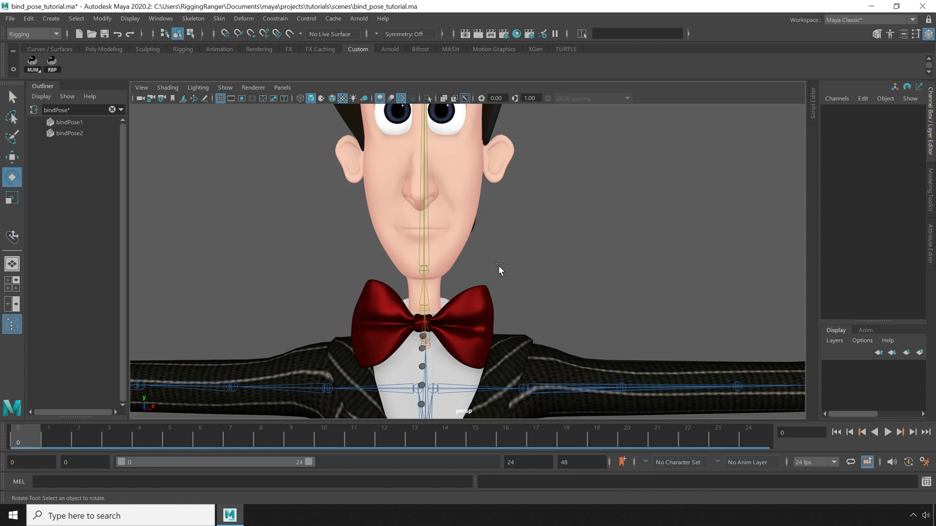
{"action": "left_click", "coordinate": [466, 329]}
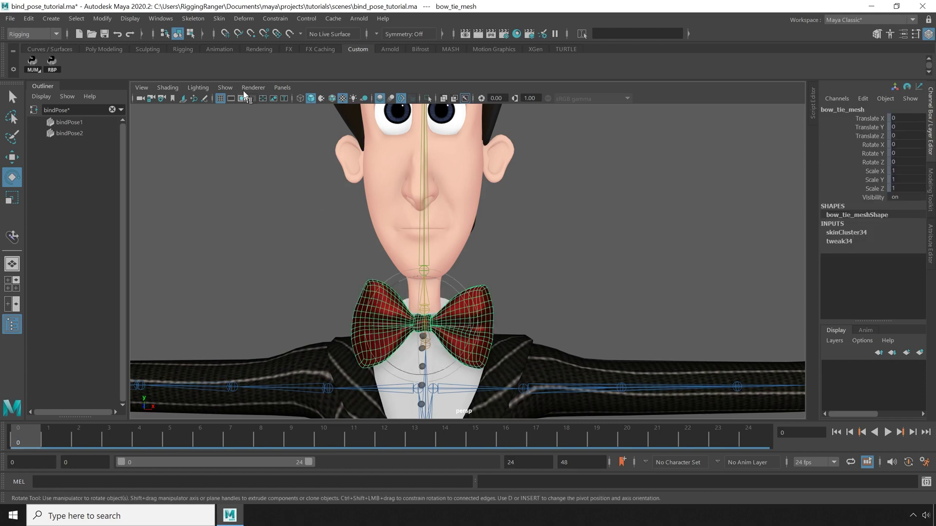
{"action": "left_click", "coordinate": [219, 18]}
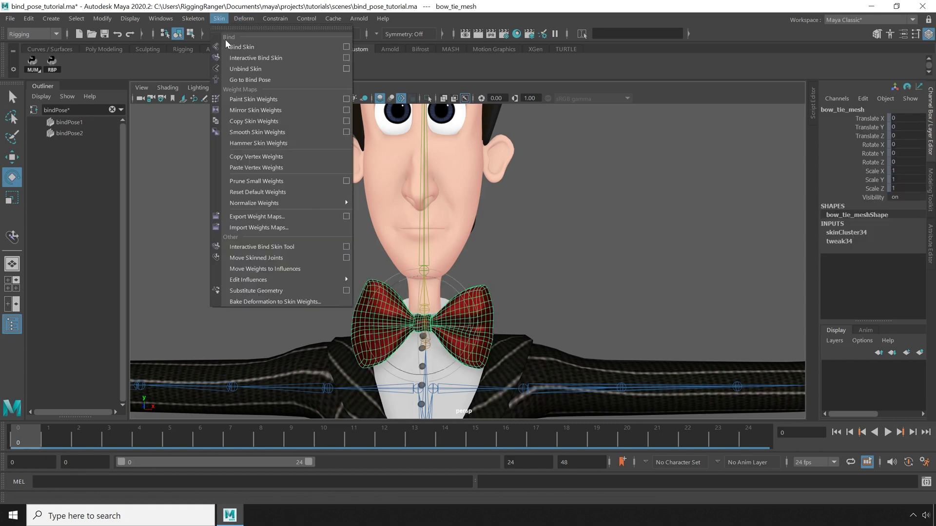
{"action": "left_click", "coordinate": [237, 69]}
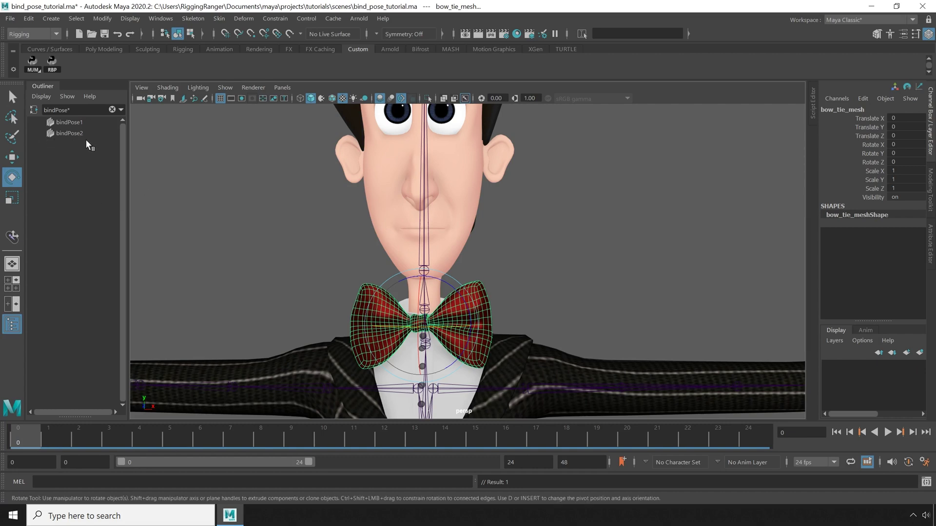
{"action": "left_click", "coordinate": [252, 203]}
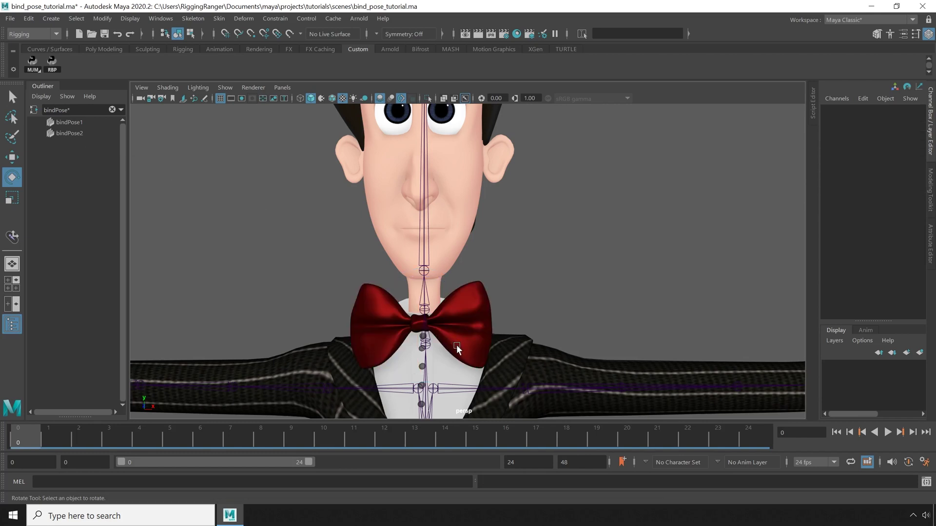
Try Go to Bind Pose on the neck_02 joint with the bow tie unbound
{"action": "left_click", "coordinate": [424, 308]}
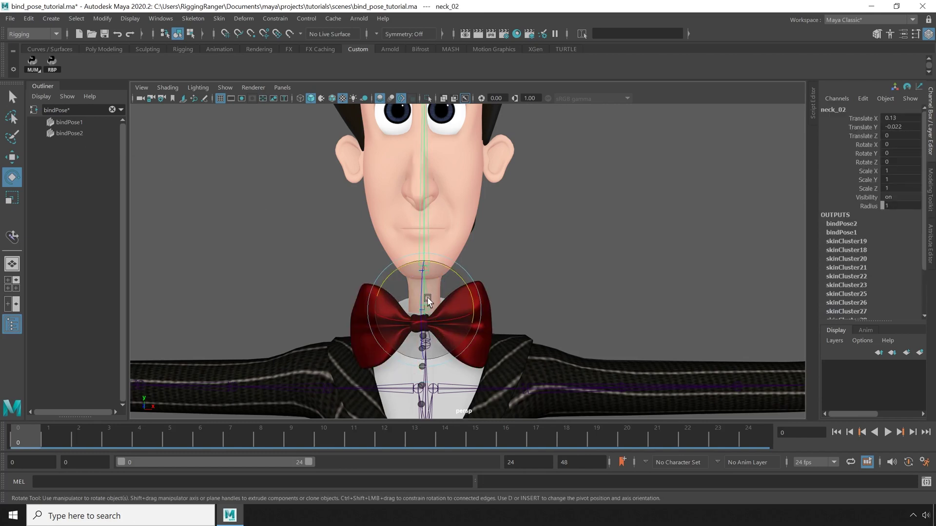
{"action": "left_click", "coordinate": [219, 18]}
{"action": "left_click", "coordinate": [252, 77]}
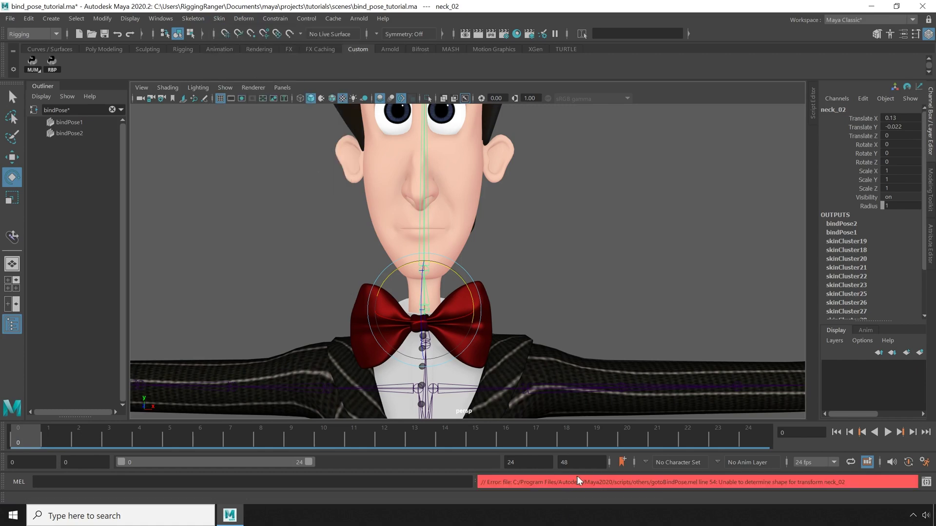
Delete the bindPose2 and bindPose1 nodes from the scene
{"action": "left_click", "coordinate": [77, 133]}
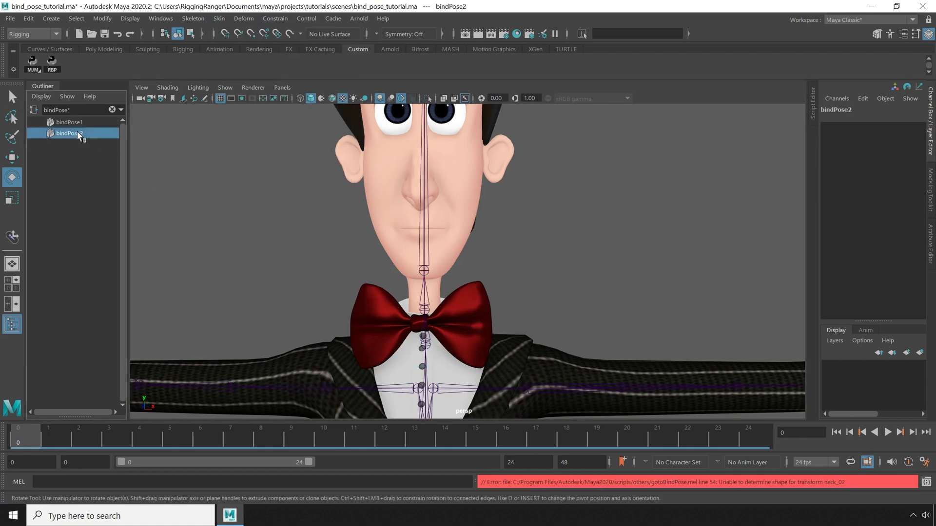
{"action": "key", "text": "Delete"}
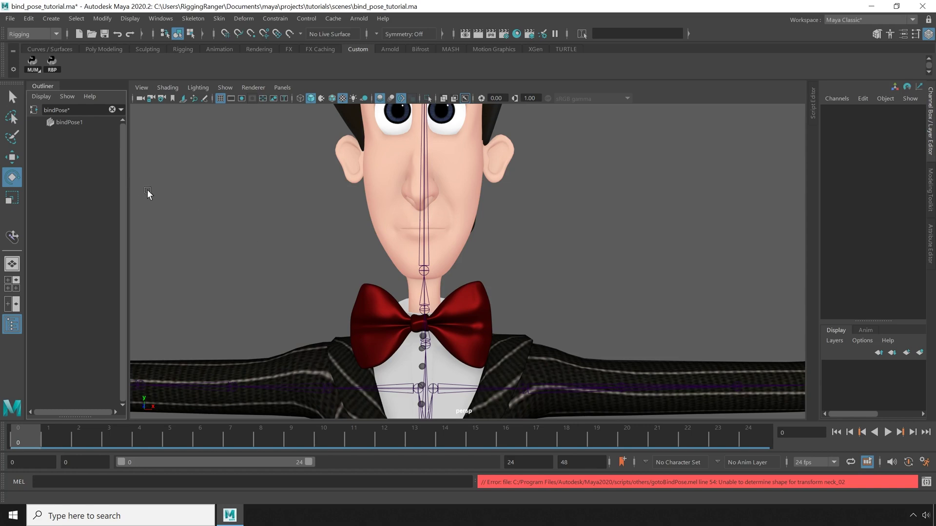
{"action": "left_click", "coordinate": [100, 123]}
{"action": "key", "text": "Delete"}
Open the Script Editor and change the dagPose command's reset flag to save, giving cmds.dagPose(bindPose=True, save=True)
{"action": "scroll", "coordinate": [458, 323], "scroll_direction": "down", "scroll_amount": 3}
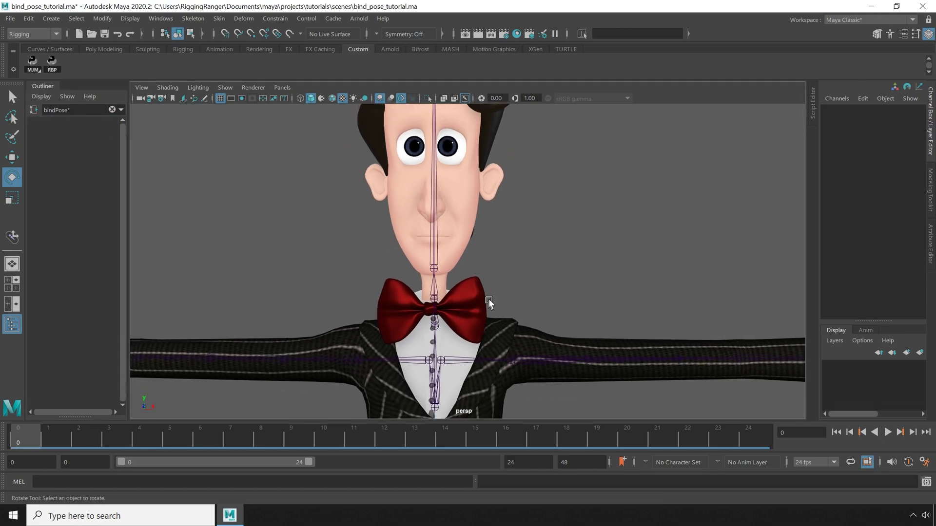
{"action": "right_click_drag", "start_coordinate": [473, 283], "coordinate": [480, 285], "text": "alt"}
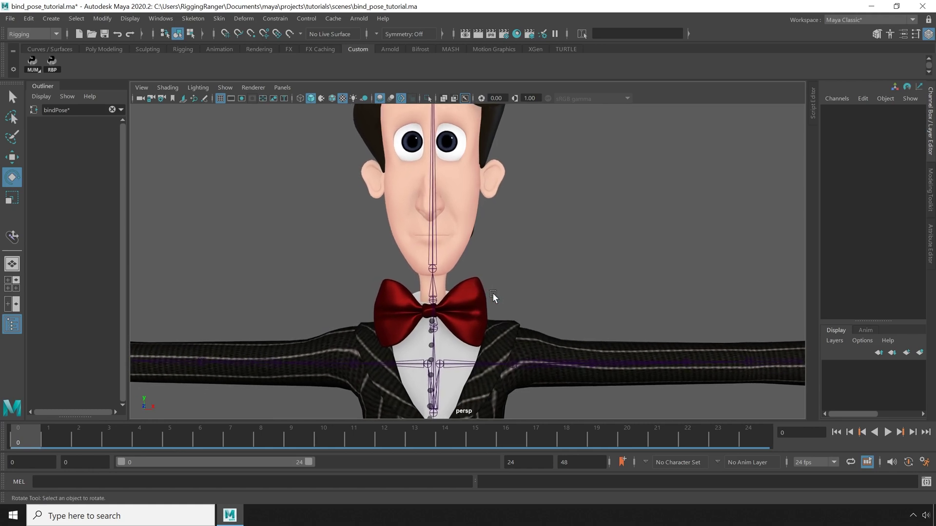
{"action": "left_click", "coordinate": [926, 482]}
{"action": "double_click", "coordinate": [697, 274]}
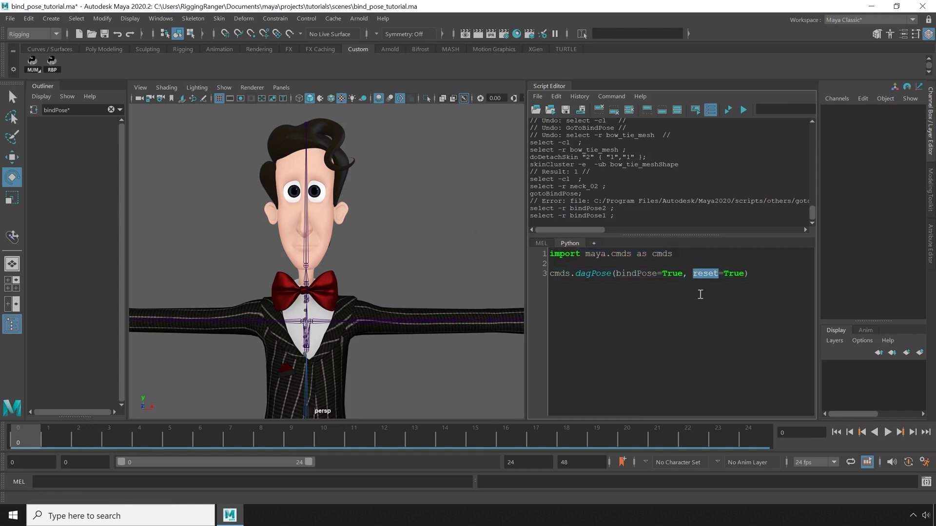
{"action": "type", "text": "save"}
Select the pelvis and its whole joint hierarchy, and run the dagPose save script to store a new bind pose
{"action": "scroll", "coordinate": [307, 345], "scroll_direction": "down", "scroll_amount": 6}
{"action": "middle_click_drag", "start_coordinate": [379, 361], "coordinate": [388, 274], "text": "alt"}
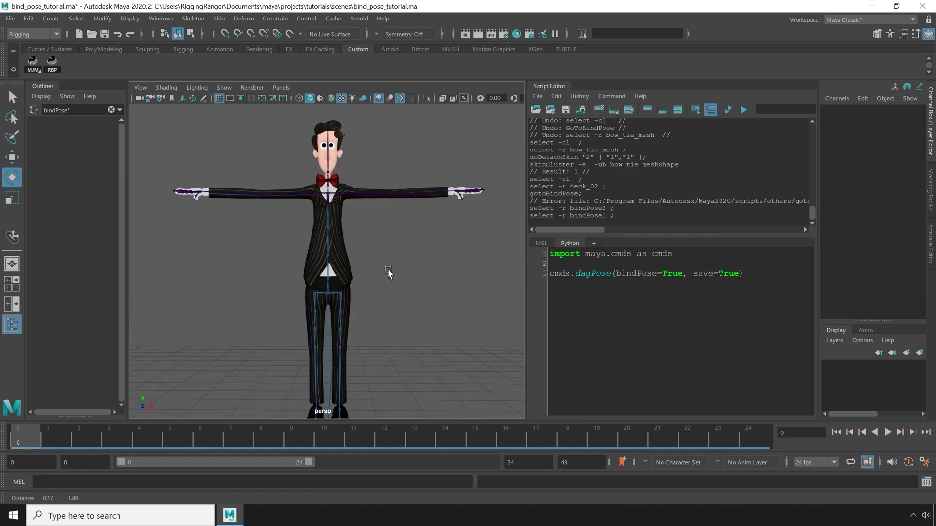
{"action": "left_click", "coordinate": [333, 312]}
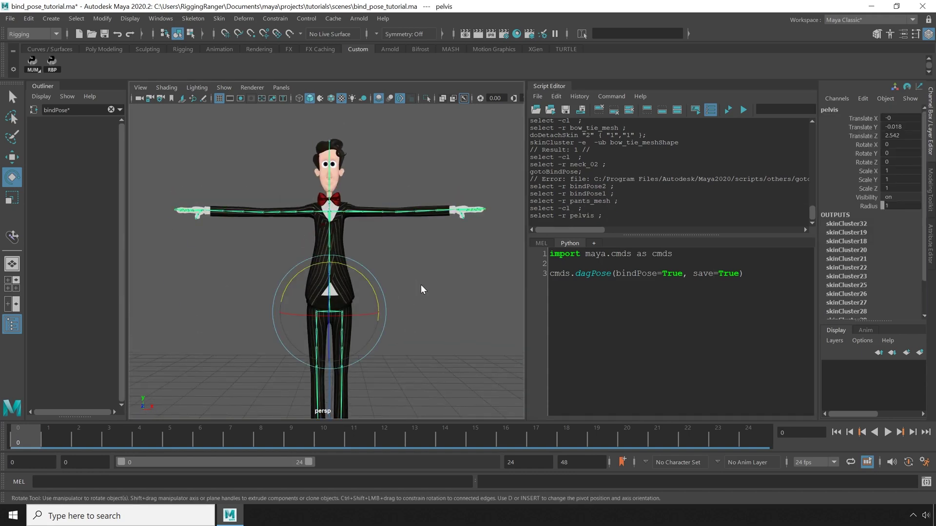
{"action": "right_click_drag", "start_coordinate": [423, 289], "coordinate": [431, 349]}
{"action": "left_click", "coordinate": [656, 364]}
{"action": "key", "text": "ctrl+a"}
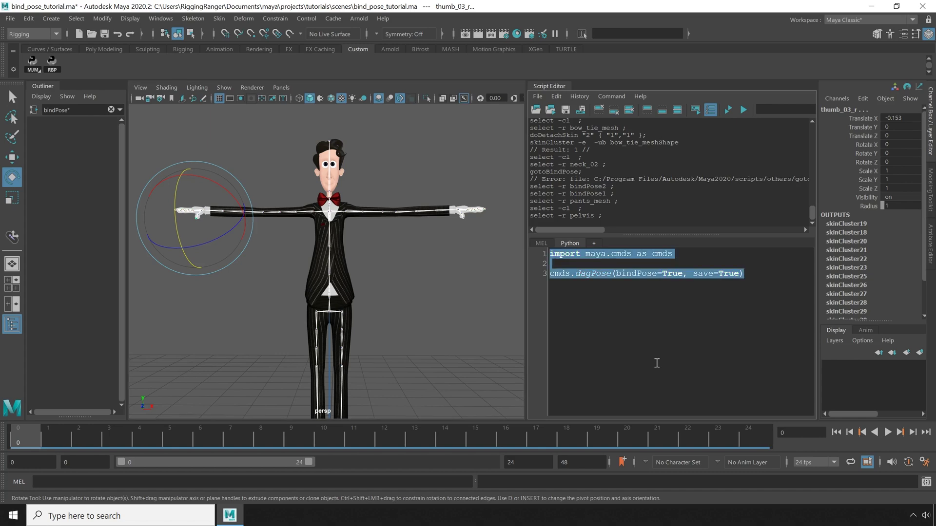
{"action": "key", "text": "ctrl+Return"}
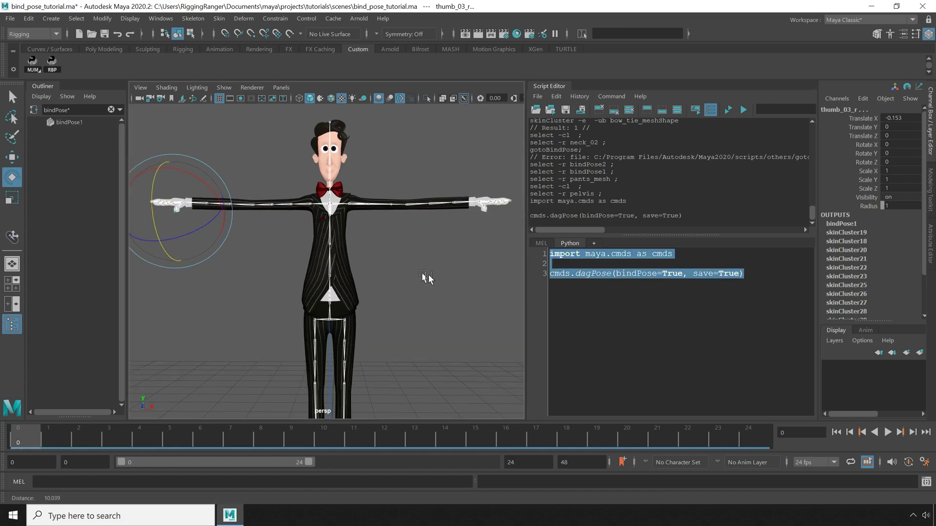
Test the saved bind pose by rotating upperarm_l down about 31 degrees and sending the jacket mesh to its bind pose
{"action": "scroll", "coordinate": [429, 254], "scroll_direction": "up", "scroll_amount": 5}
{"action": "left_click", "coordinate": [402, 218]}
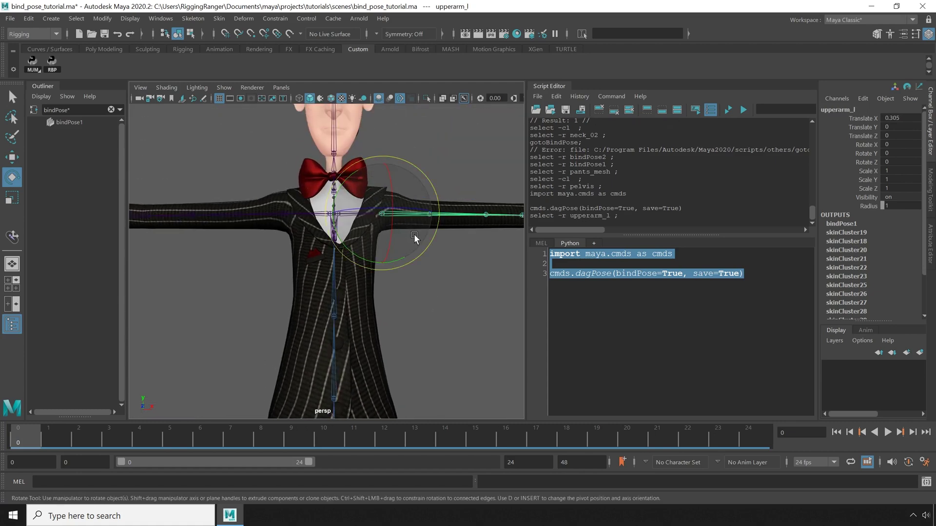
{"action": "left_click_drag", "start_coordinate": [403, 261], "coordinate": [363, 316]}
{"action": "left_click", "coordinate": [363, 316]}
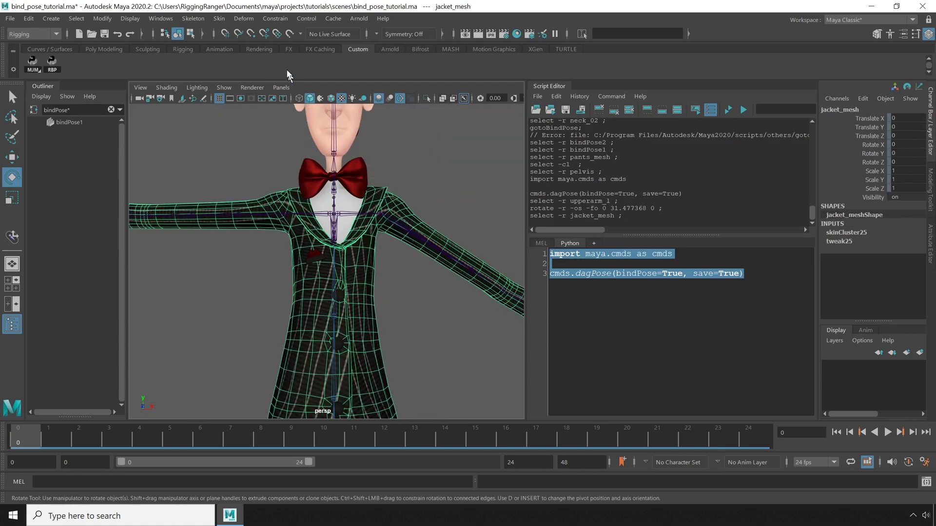
{"action": "left_click", "coordinate": [219, 18]}
{"action": "left_click", "coordinate": [254, 79]}
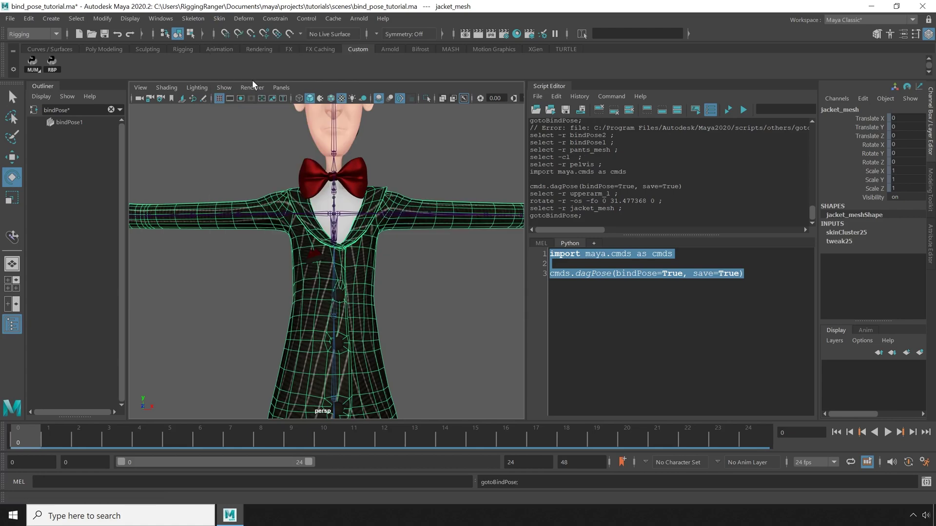
{"action": "left_click", "coordinate": [454, 317]}
Turn off Allow multiple bind poses in the Bind Skin options and collapse the Script Editor
{"action": "scroll", "coordinate": [453, 318], "scroll_direction": "down", "scroll_amount": 3}
{"action": "left_click", "coordinate": [219, 18]}
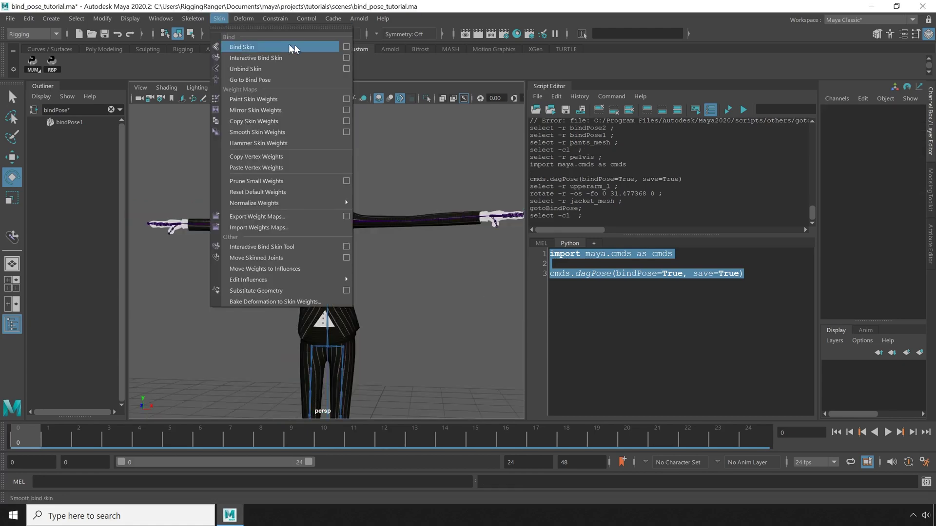
{"action": "left_click", "coordinate": [346, 46]}
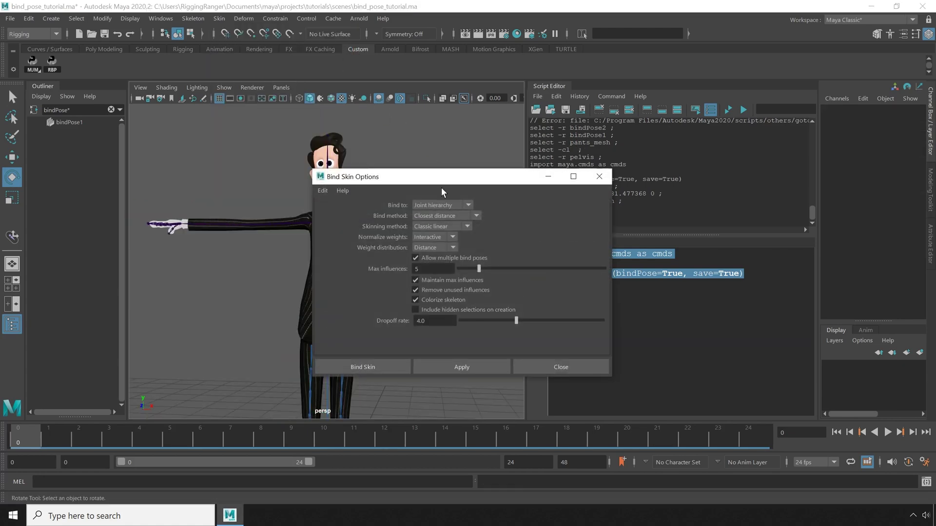
{"action": "left_click_drag", "start_coordinate": [444, 179], "coordinate": [169, 133]}
{"action": "key", "text": "f"}
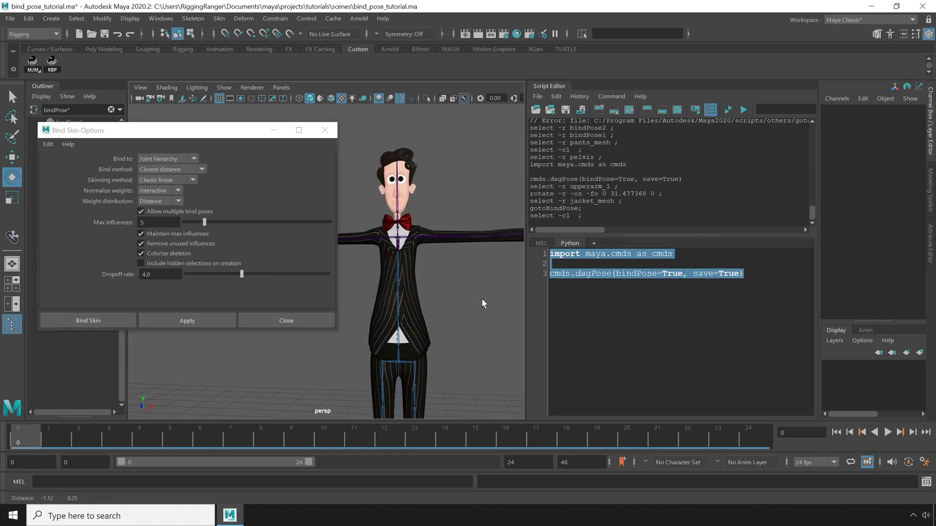
{"action": "left_click", "coordinate": [561, 89]}
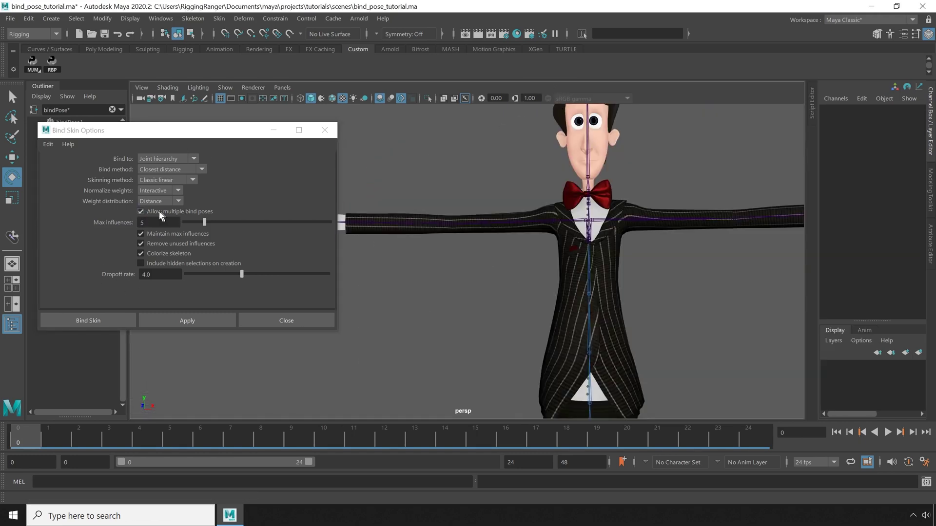
Select the bow tie mesh and try to unbind its skin
{"action": "left_click", "coordinate": [604, 199]}
{"action": "scroll", "coordinate": [633, 214], "scroll_direction": "up", "scroll_amount": 2}
{"action": "scroll", "coordinate": [654, 220], "scroll_direction": "down", "scroll_amount": 3}
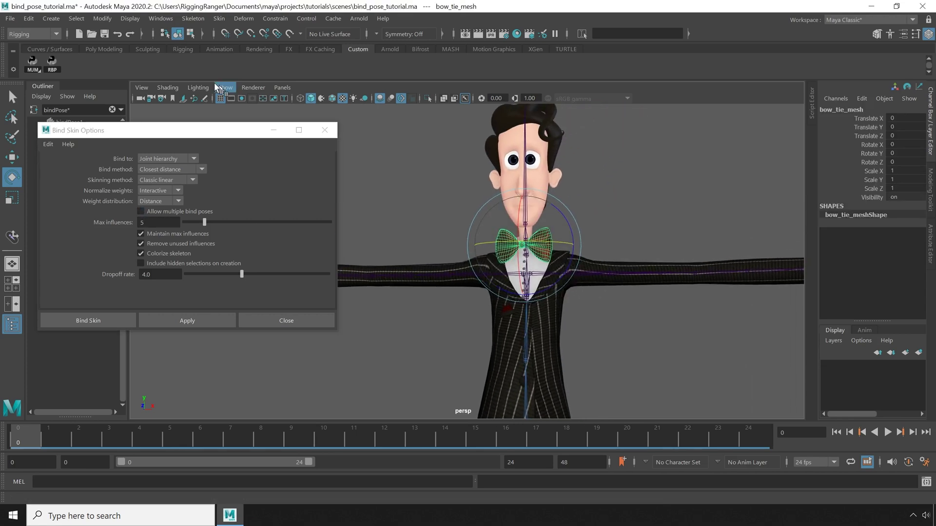
{"action": "left_click", "coordinate": [218, 18]}
{"action": "left_click", "coordinate": [253, 68]}
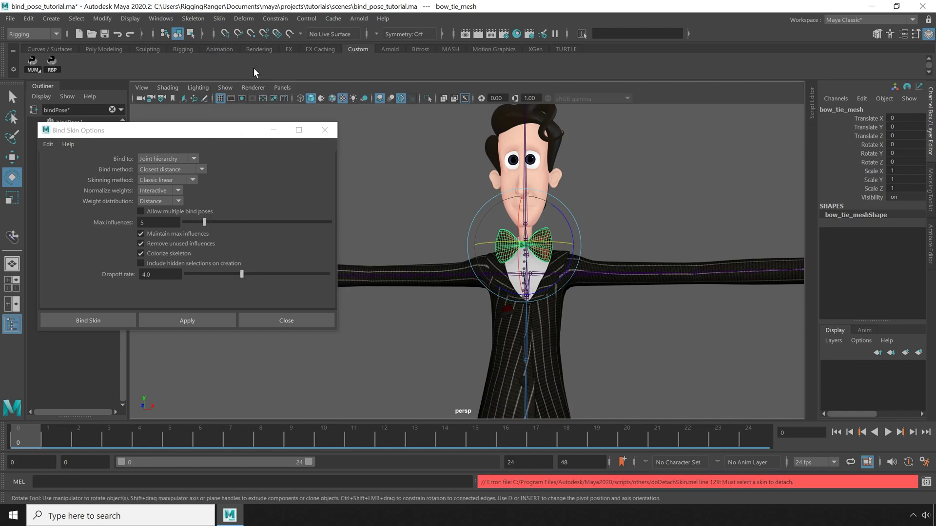
Tilt the head by rotating a neck joint, and try to bind the bow tie mesh to the posed skeleton
{"action": "scroll", "coordinate": [545, 318], "scroll_direction": "up", "scroll_amount": 4}
{"action": "left_click_drag", "start_coordinate": [566, 270], "coordinate": [560, 280], "text": "alt"}
{"action": "left_click_drag", "start_coordinate": [497, 270], "coordinate": [557, 237]}
{"action": "left_click", "coordinate": [557, 238], "text": "shift"}
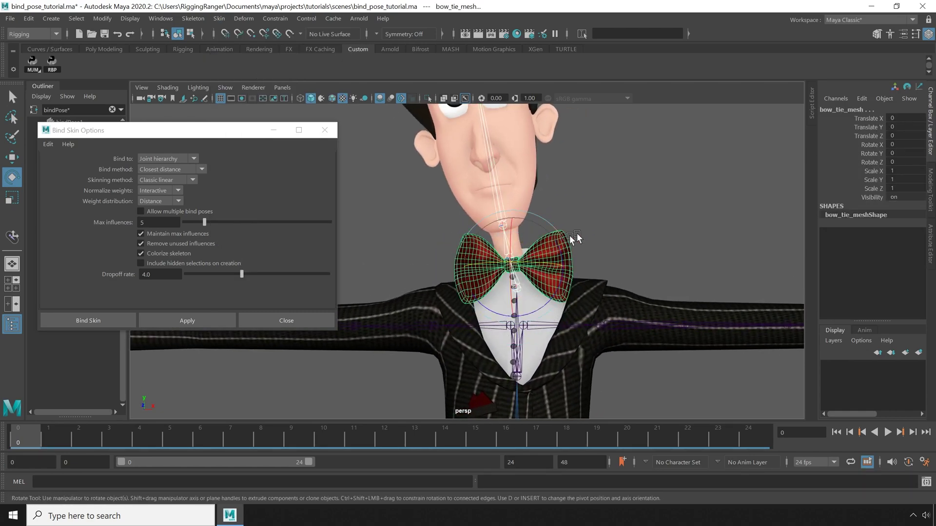
{"action": "left_click", "coordinate": [190, 321]}
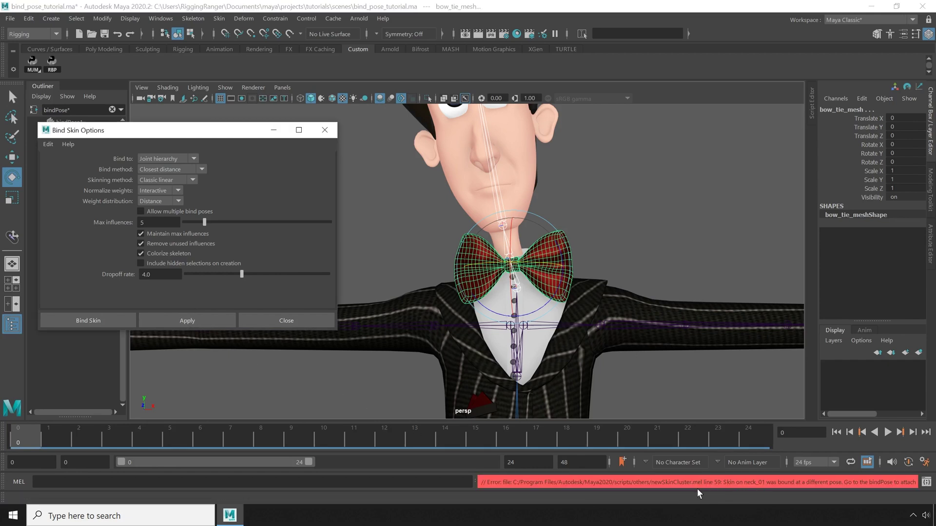
Select the head mesh and return its skeleton to the bind pose
{"action": "left_click", "coordinate": [618, 257]}
{"action": "left_click", "coordinate": [522, 180]}
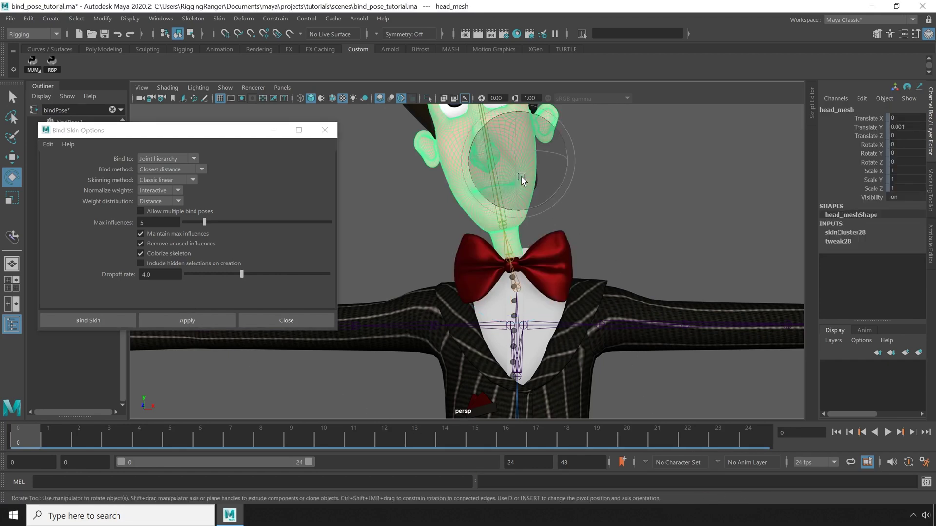
{"action": "left_click", "coordinate": [218, 19]}
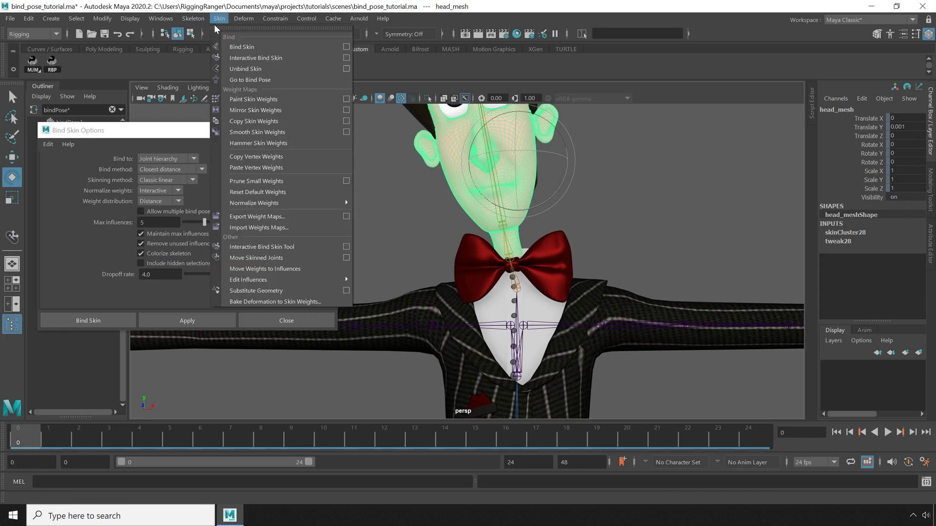
{"action": "left_click", "coordinate": [240, 79]}
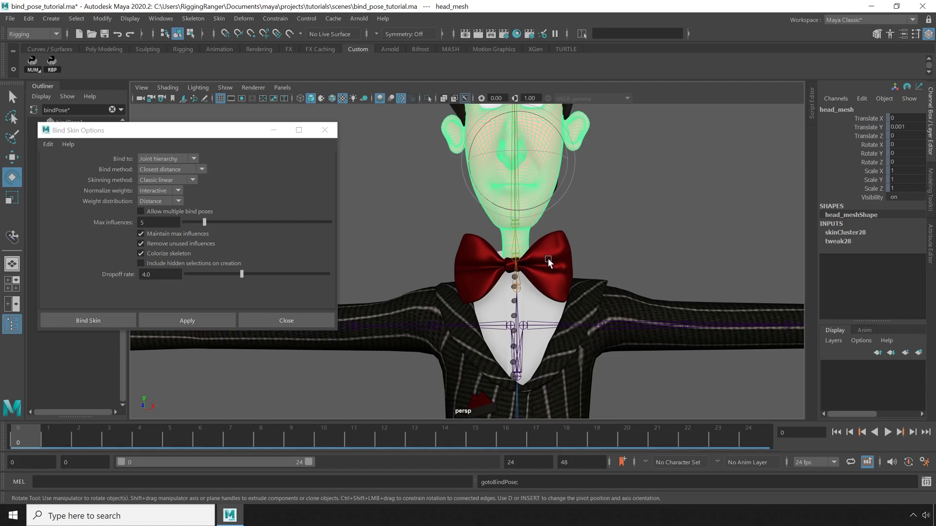
Bind the bow tie mesh to the skeleton through the neck_02 joint with multiple bind poses disallowed, and close the Bind Skin options
{"action": "left_click", "coordinate": [514, 254]}
{"action": "key", "text": "w"}
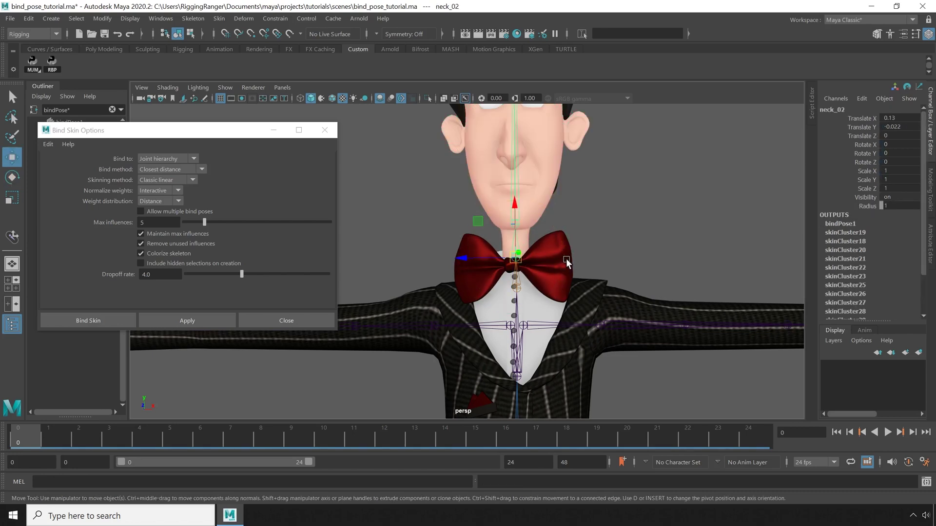
{"action": "left_click", "coordinate": [566, 263], "text": "shift"}
{"action": "left_click", "coordinate": [175, 318]}
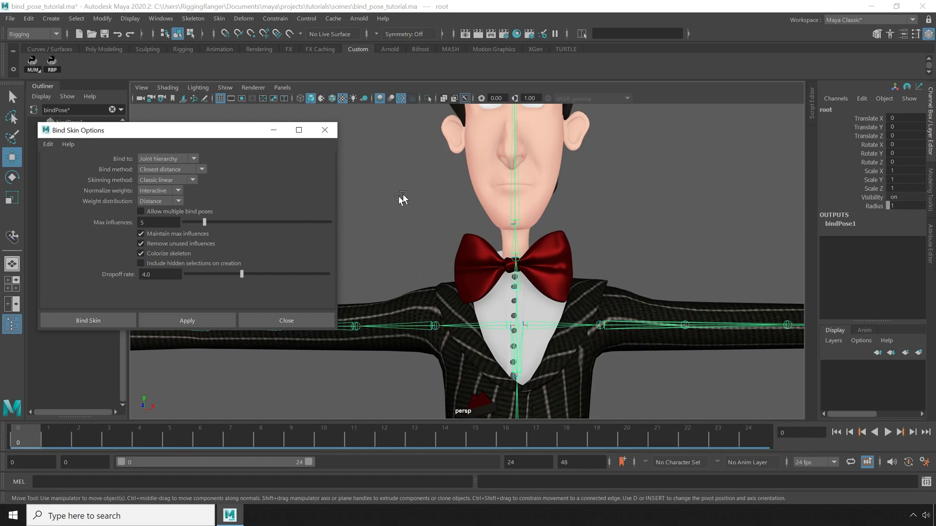
{"action": "scroll", "coordinate": [543, 307], "scroll_direction": "down", "scroll_amount": 3}
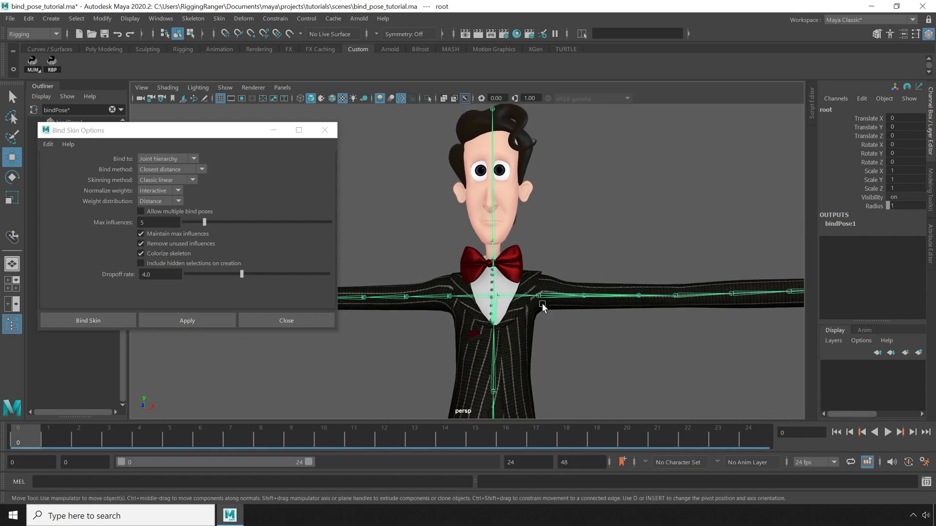
{"action": "left_click", "coordinate": [331, 131]}
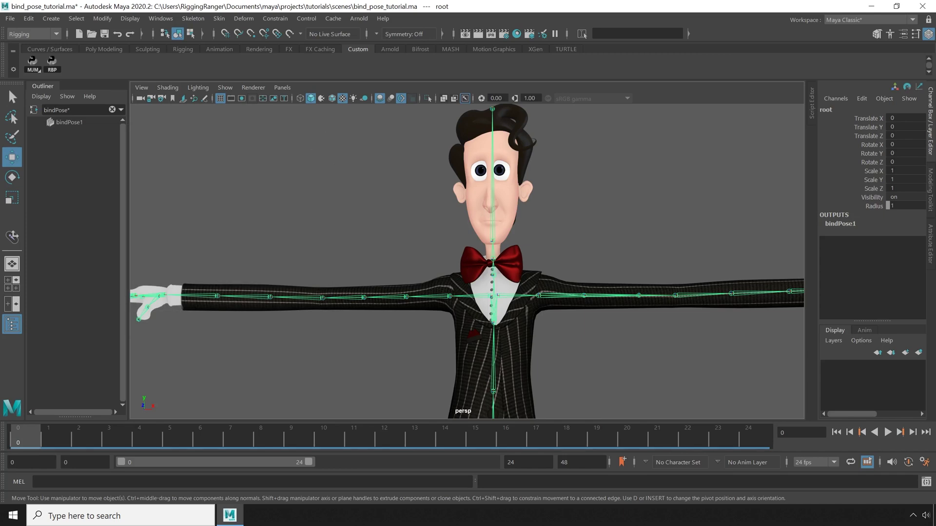
{"action": "scroll", "coordinate": [673, 367], "scroll_direction": "down", "scroll_amount": 4}
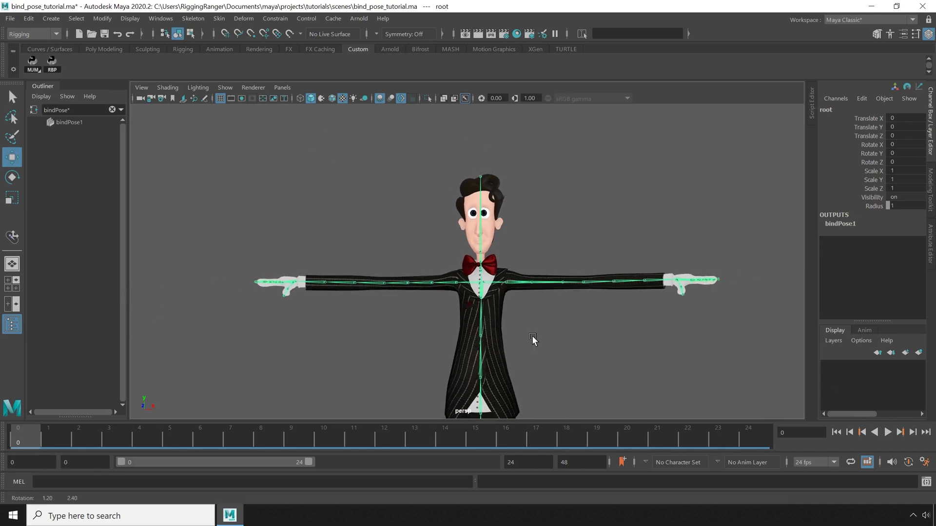
{"action": "mouse_move", "coordinate": [534, 340]}
{"action": "left_mouse_down", "text": "alt"}
{"action": "mouse_move", "coordinate": [510, 340]}
{"action": "mouse_move", "coordinate": [527, 329]}
{"action": "mouse_move", "coordinate": [537, 340]}
{"action": "left_mouse_up", "text": "alt"}
{"action": "right_click_drag", "start_coordinate": [537, 339], "coordinate": [490, 329], "text": "alt"}
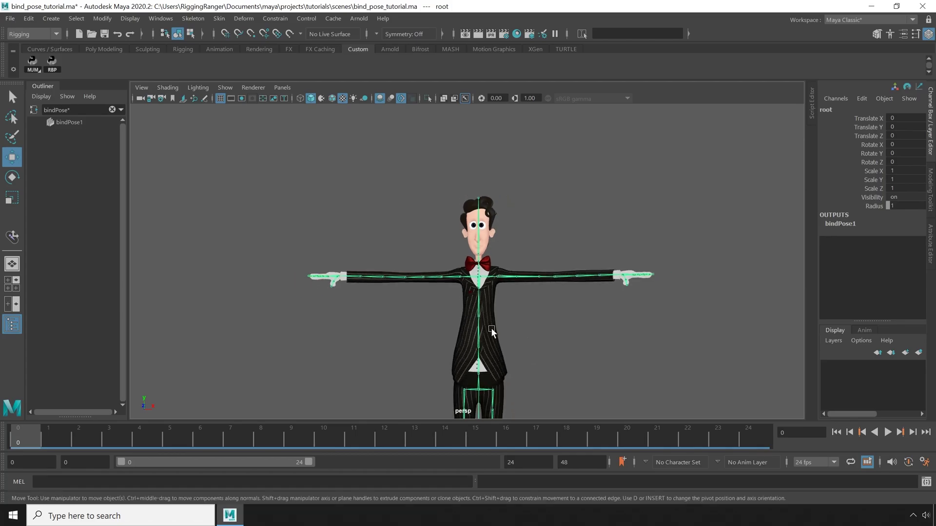